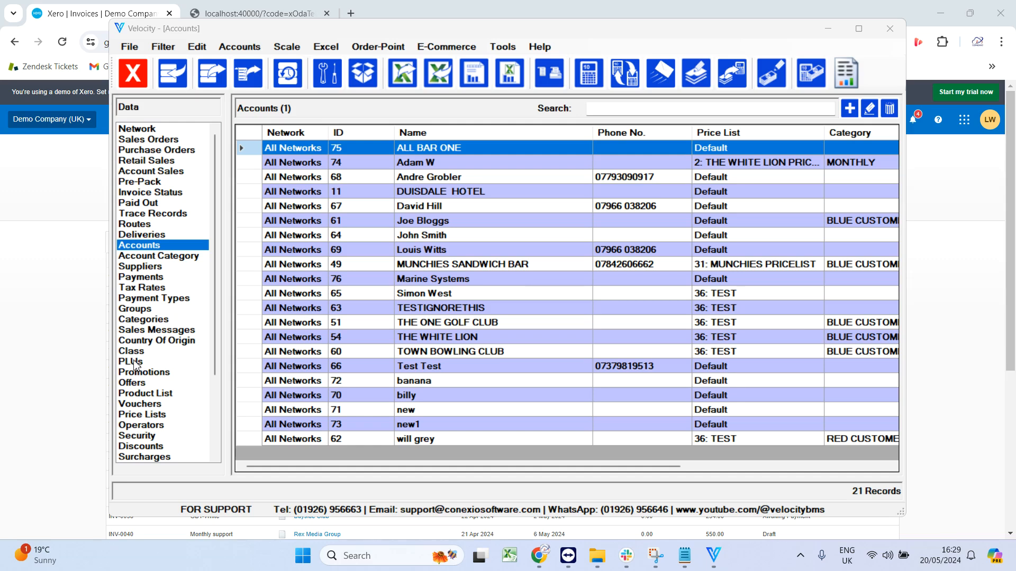
Review the draft Xero invoice's line item and sales account, and return to Velocity.
click(30, 473)
click(316, 212)
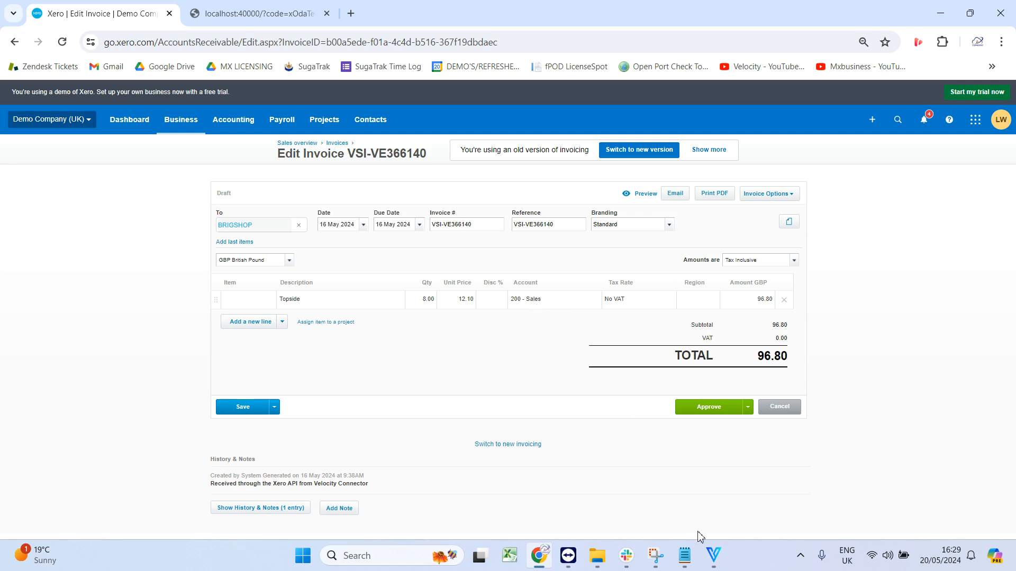
click(713, 555)
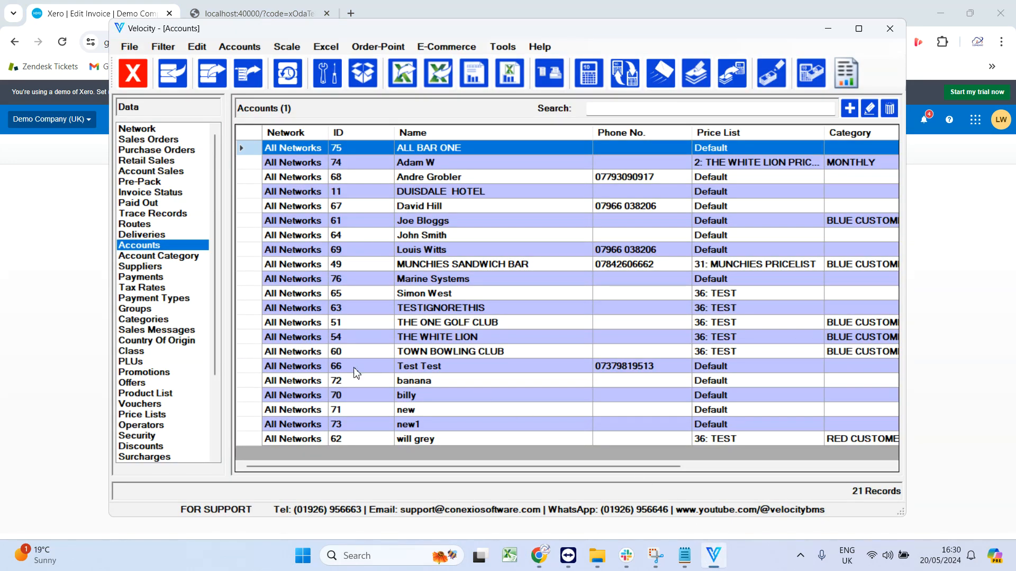
Set the account code of the SHOULDER STEAK WEIGHED PLU to 200 and save it.
click(154, 365)
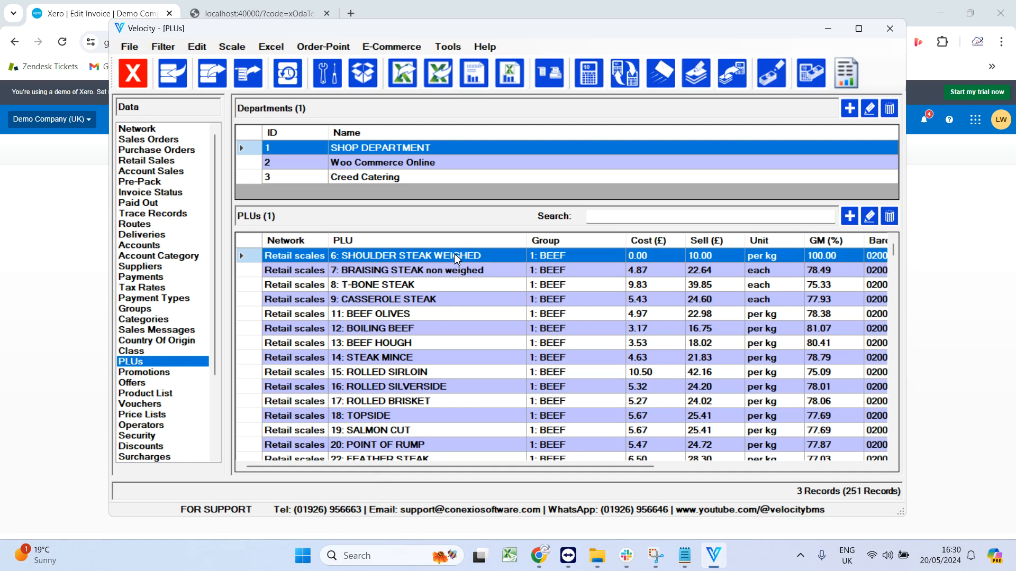
double_click(401, 252)
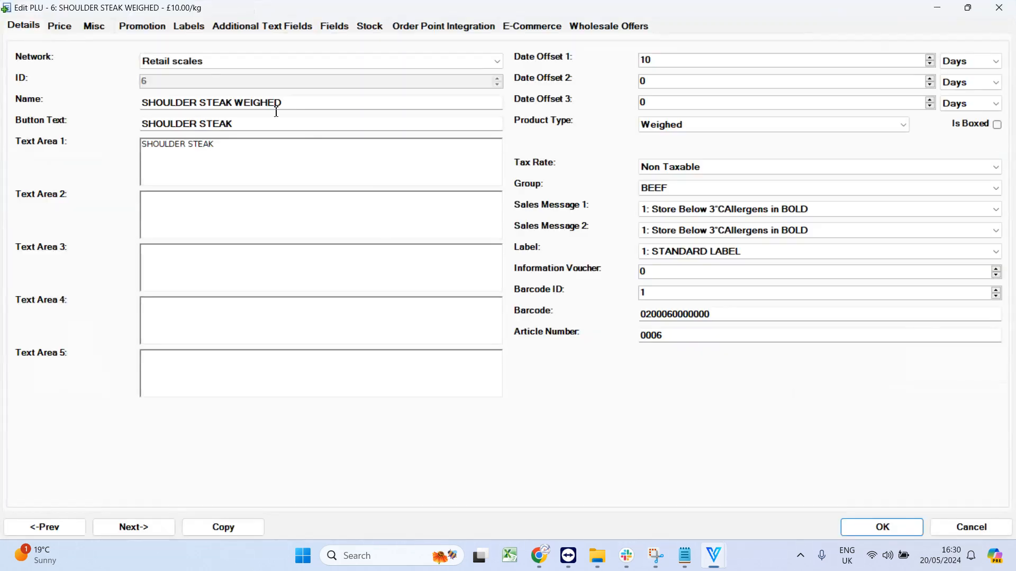
click(95, 26)
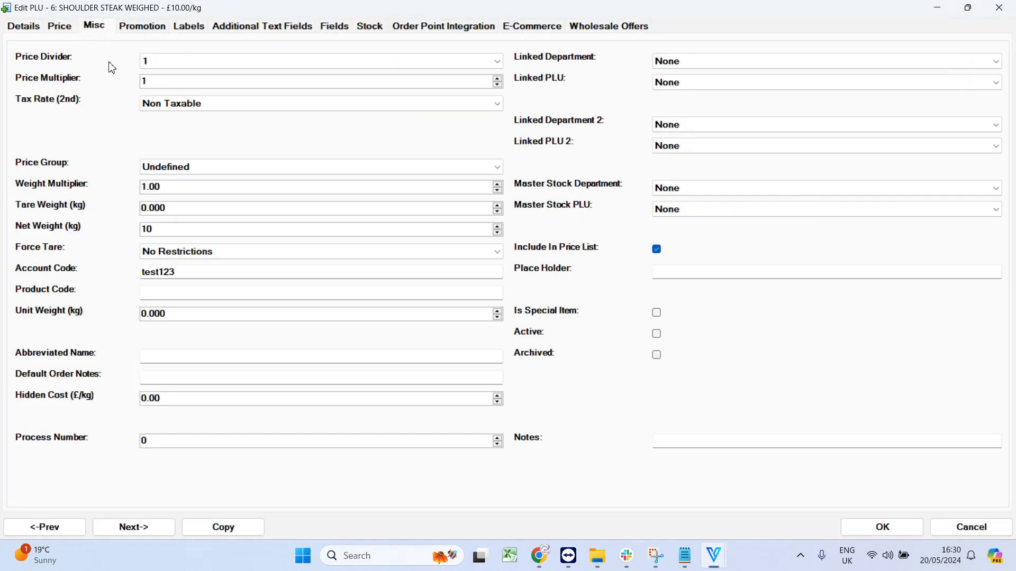
double_click(278, 10)
drag(378, 46, 437, 72)
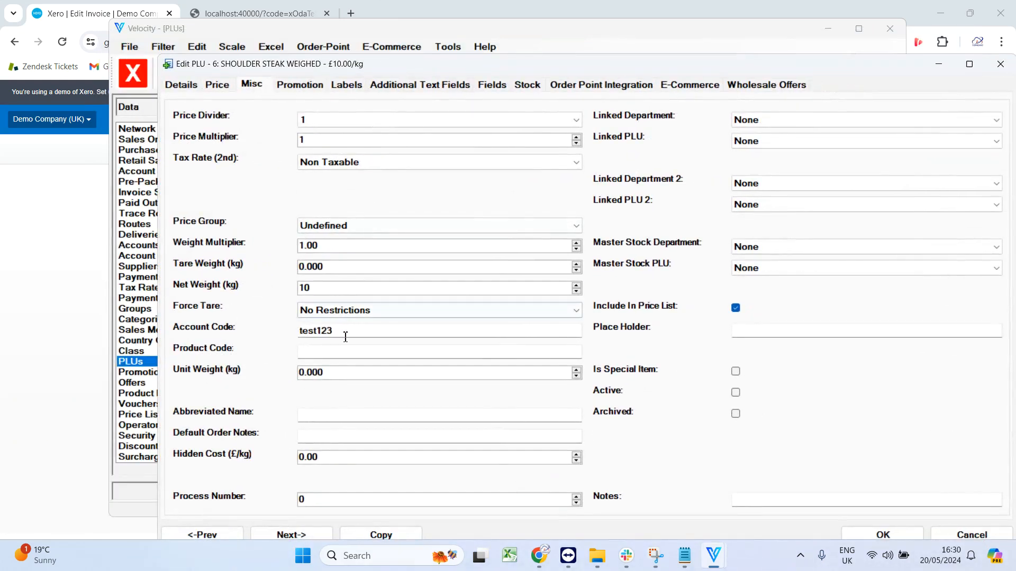
drag(358, 337, 275, 333)
text(200)
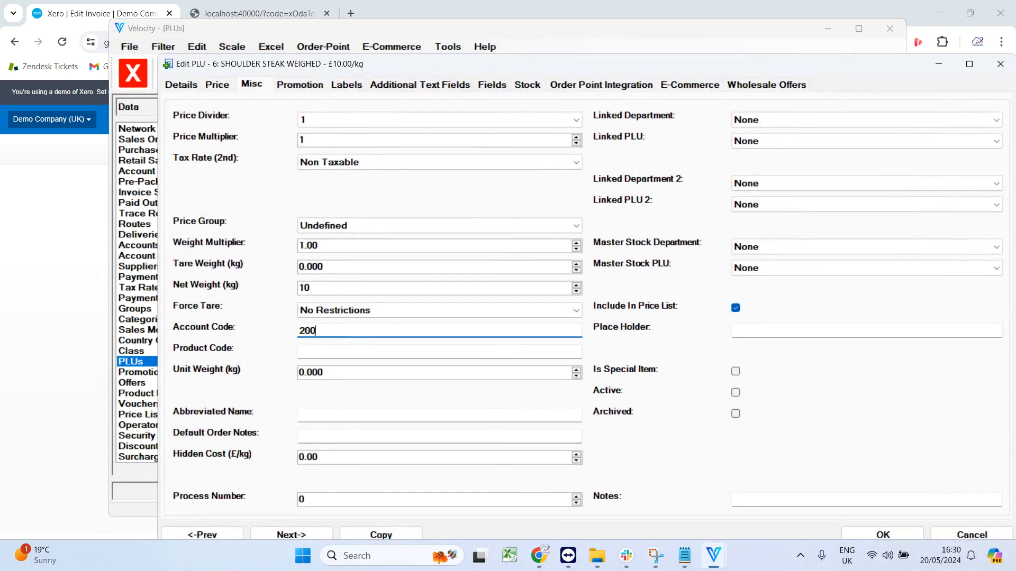
drag(637, 70, 566, 48)
click(805, 503)
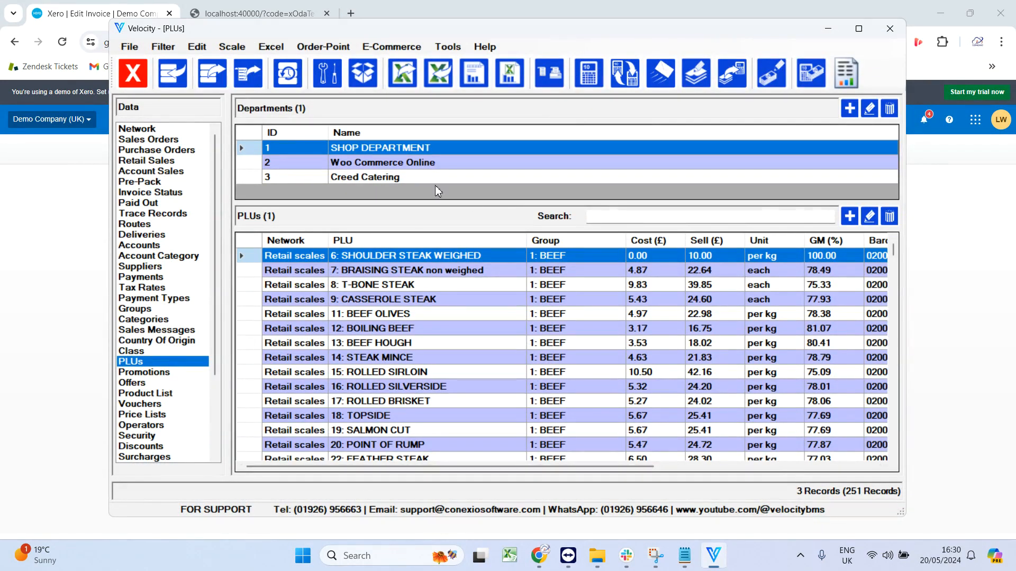
Open the ALL BAR ONE account and examine its nominal code and payment reference.
click(180, 246)
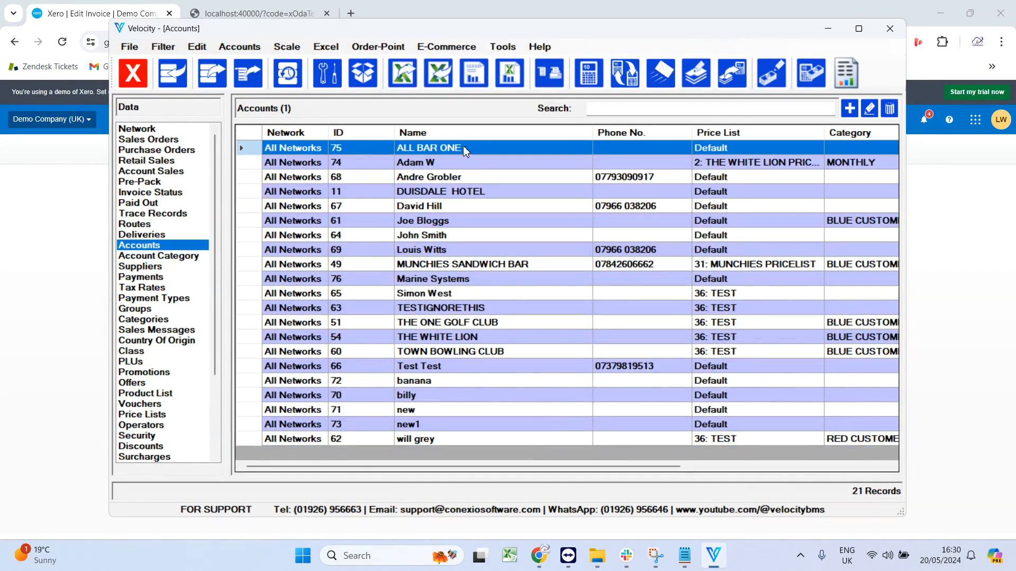
double_click(465, 151)
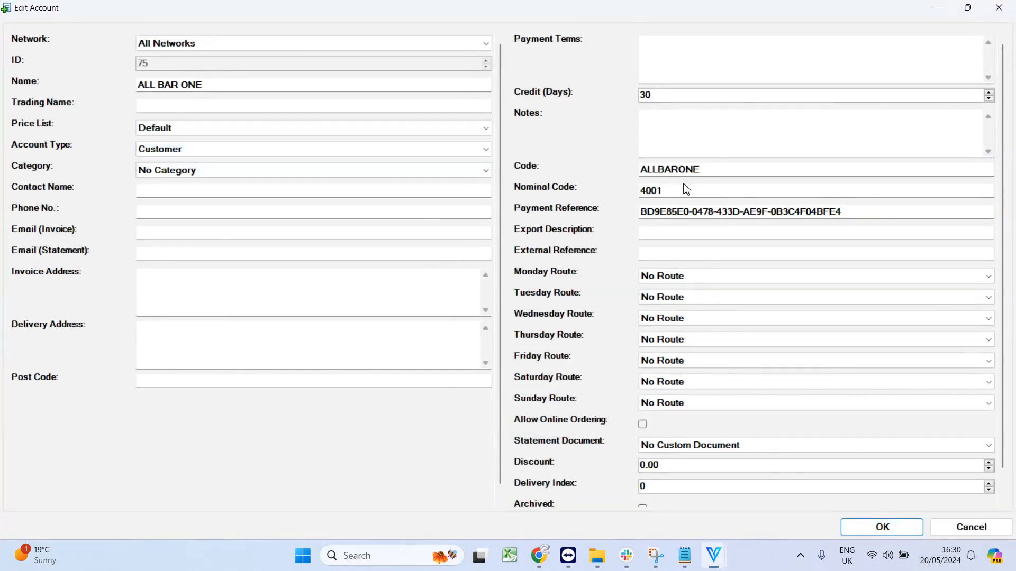
double_click(701, 188)
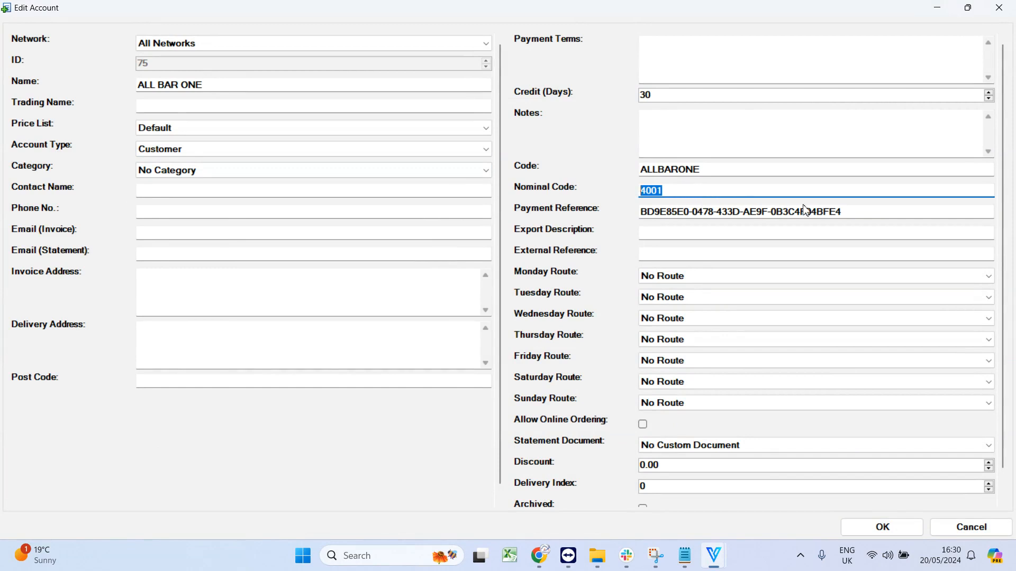
drag(859, 211, 631, 214)
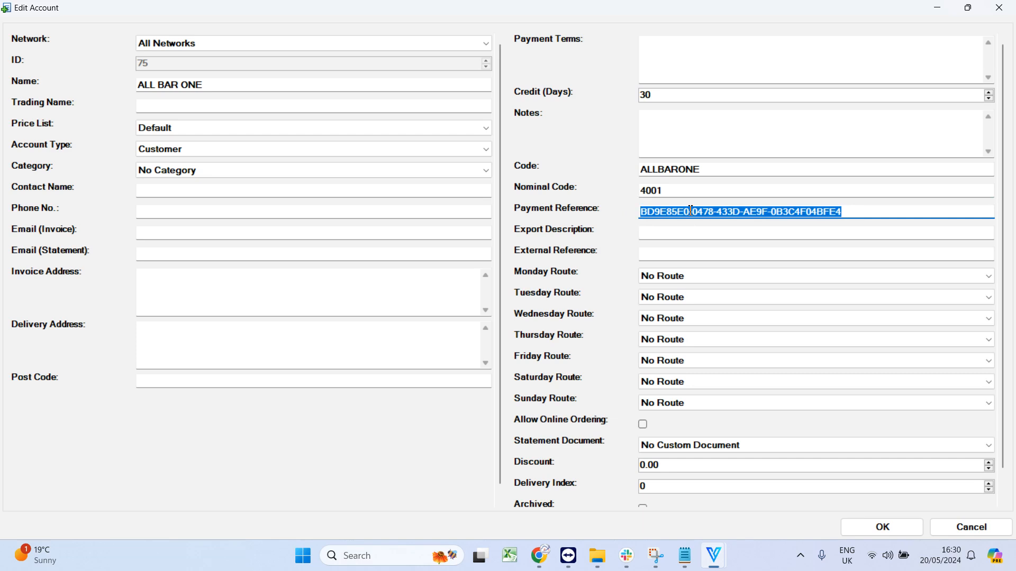
click(842, 213)
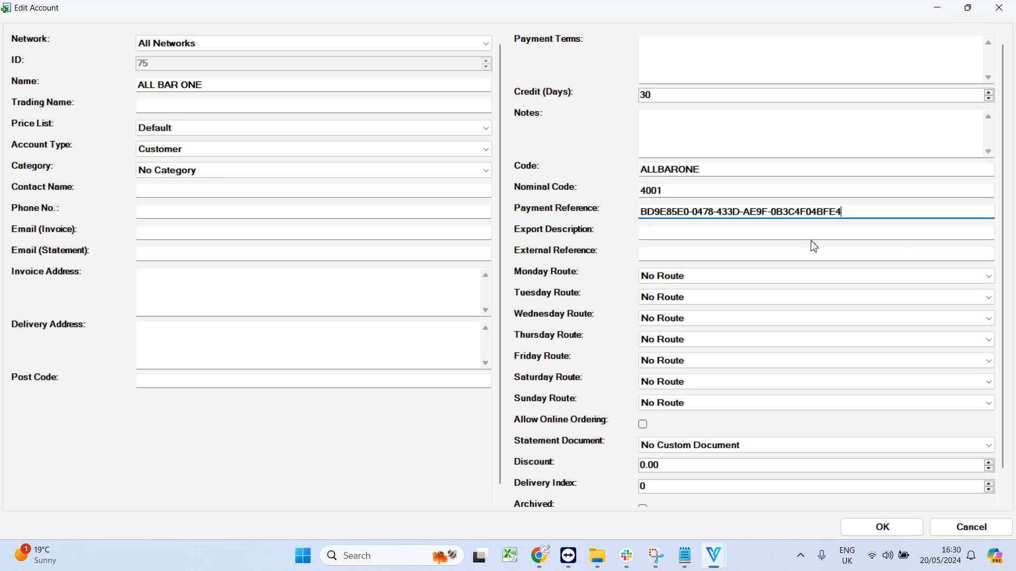
Open the Business Bank Account in Xero and copy its account ID from the page address.
click(540, 554)
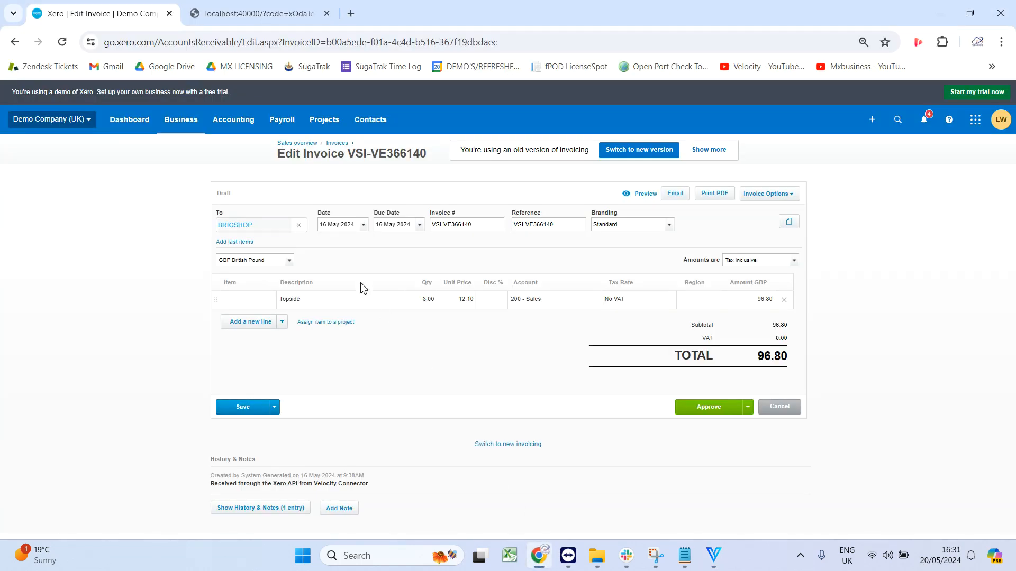
click(239, 122)
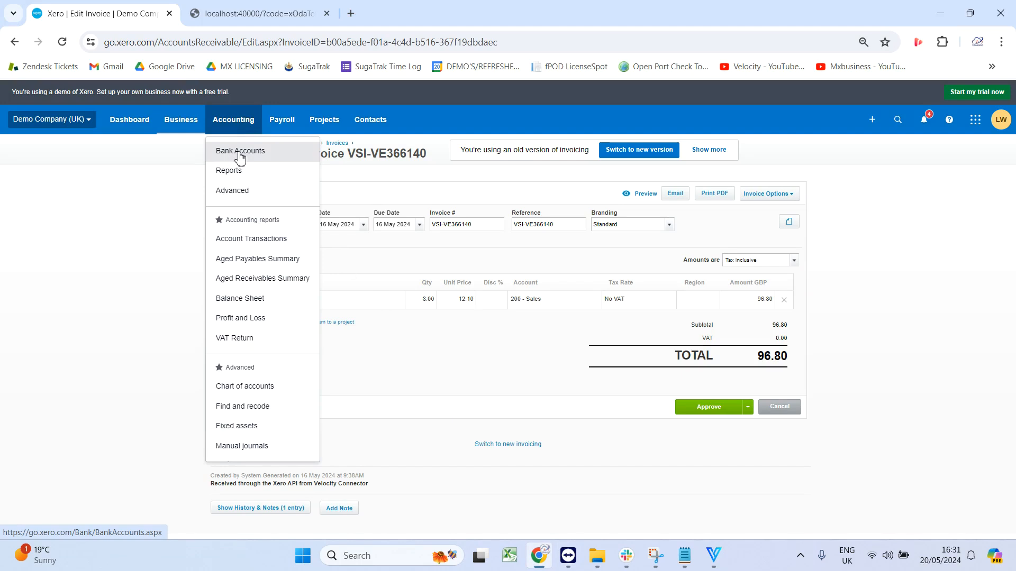
click(241, 153)
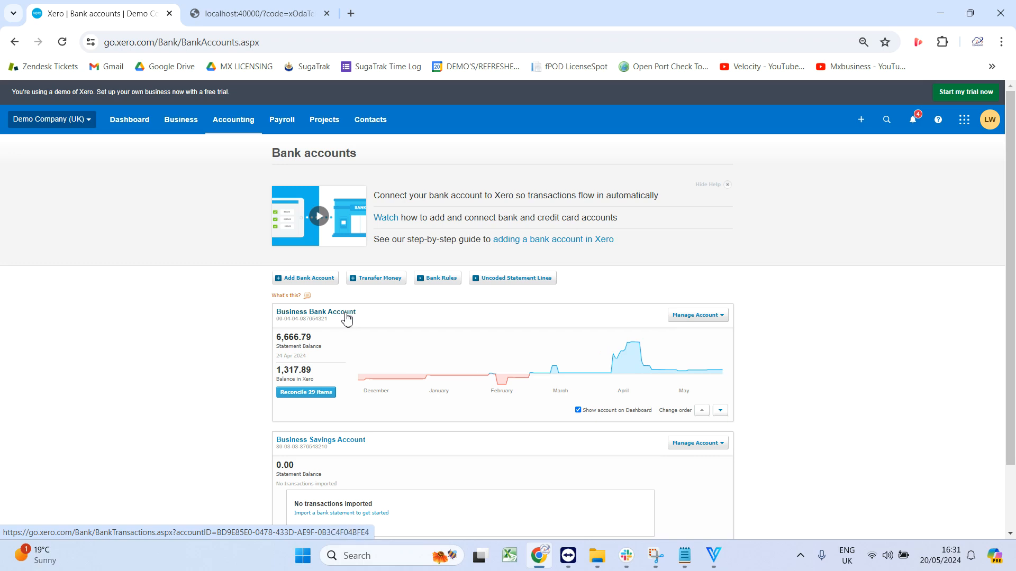
click(347, 318)
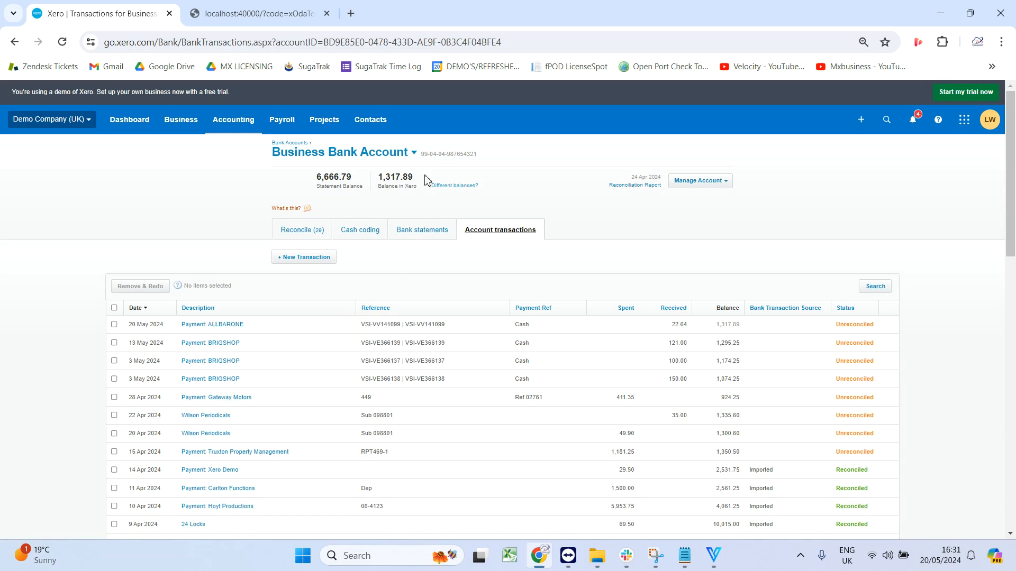
click(518, 38)
click(526, 43)
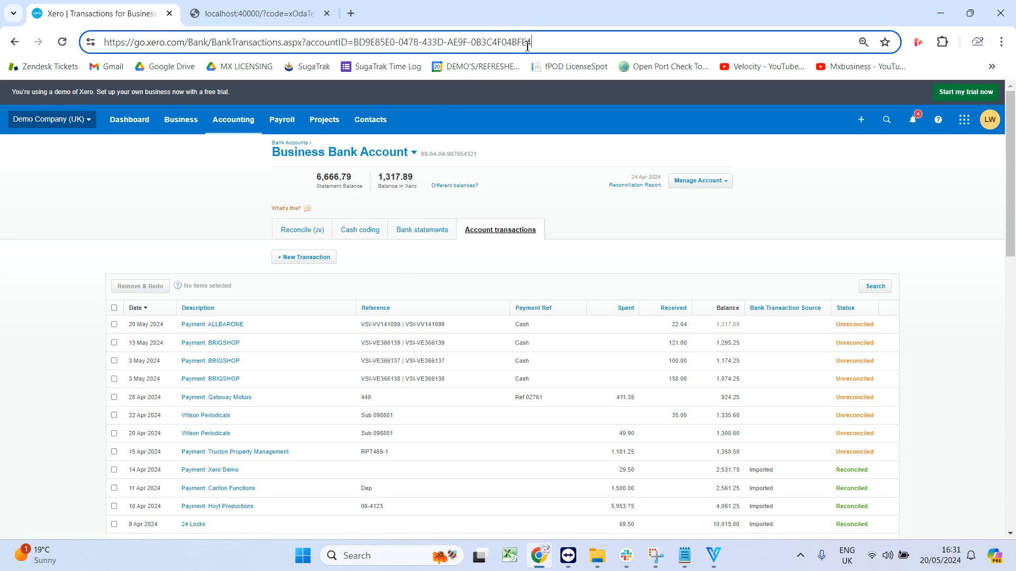
double_click(348, 41)
drag(356, 42, 573, 44)
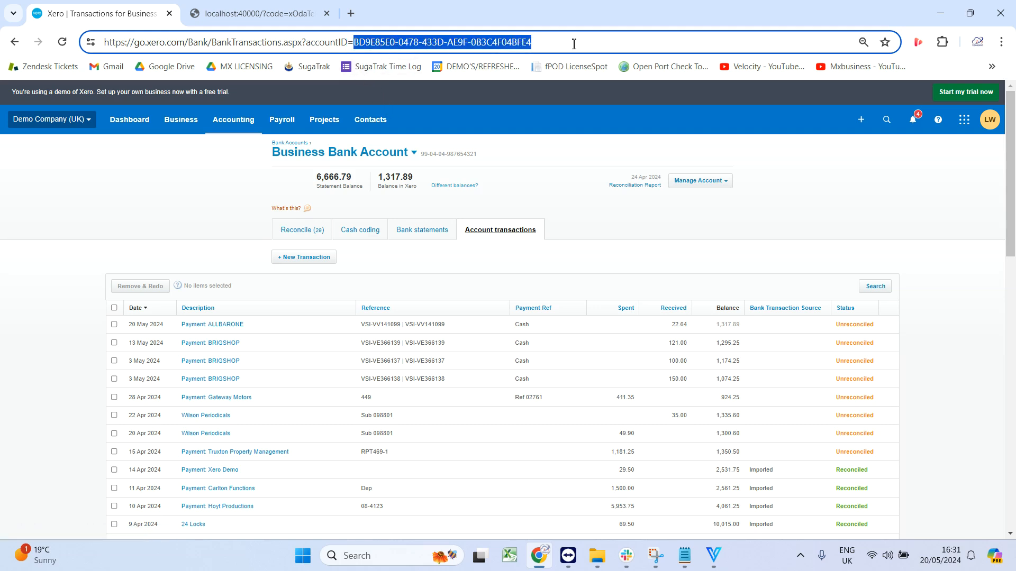
right_click(518, 46)
click(552, 166)
Compare the ALL BAR ONE payment reference and code with the copied ID, then close the account without saving.
mouse_move(714, 555)
click(745, 496)
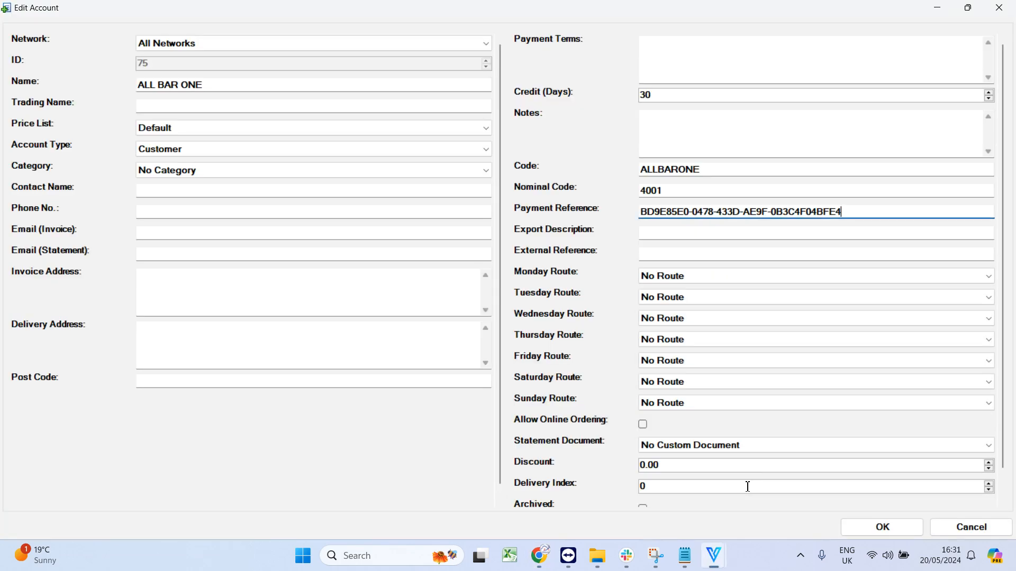
drag(856, 211, 629, 227)
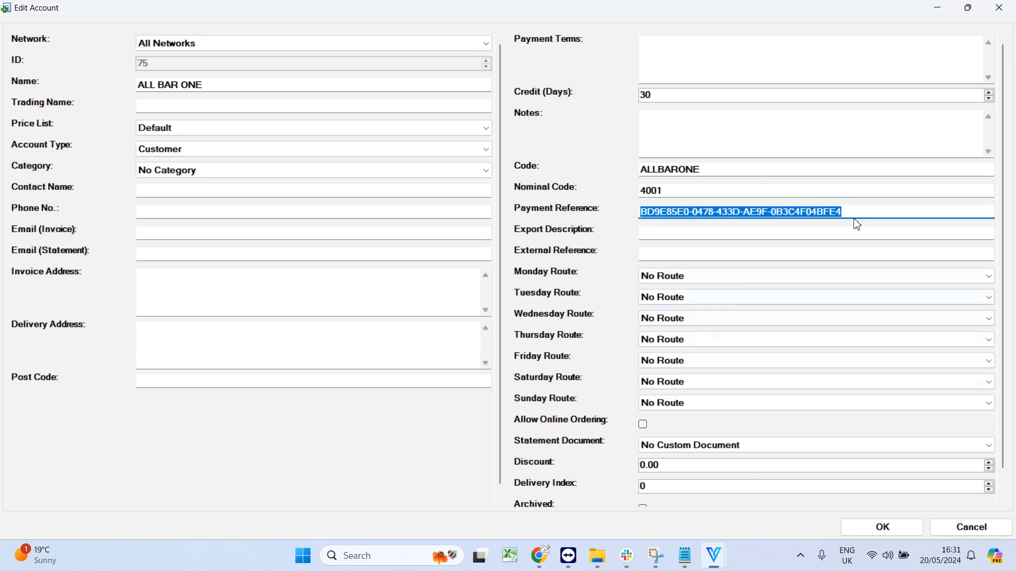
click(868, 213)
mouse_move(566, 552)
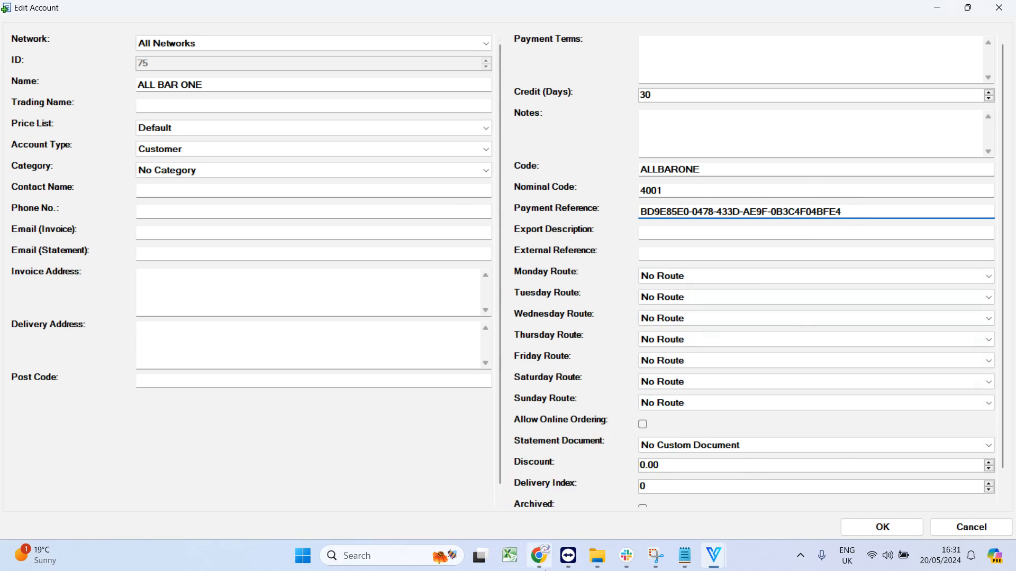
drag(729, 168, 612, 172)
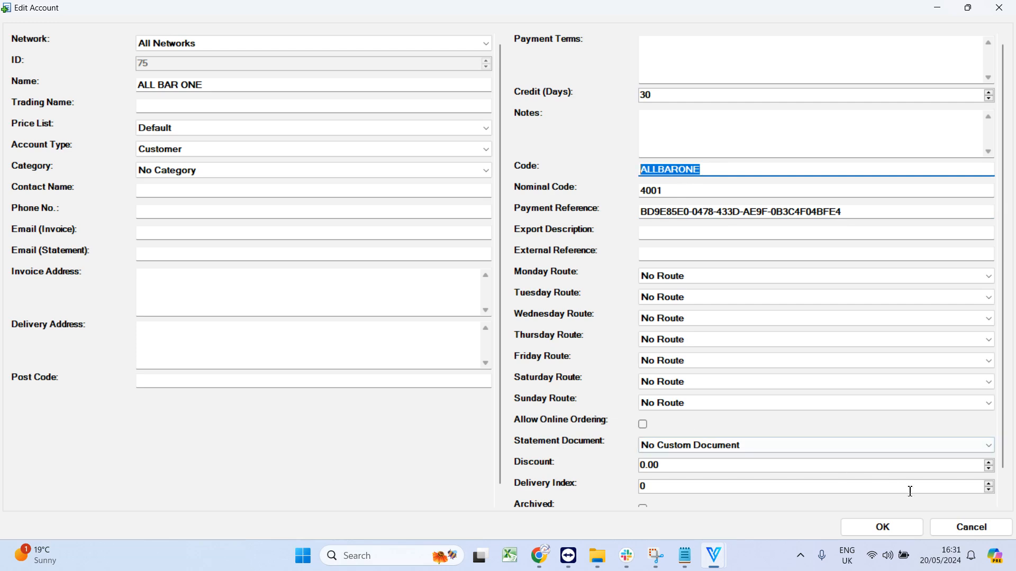
click(964, 536)
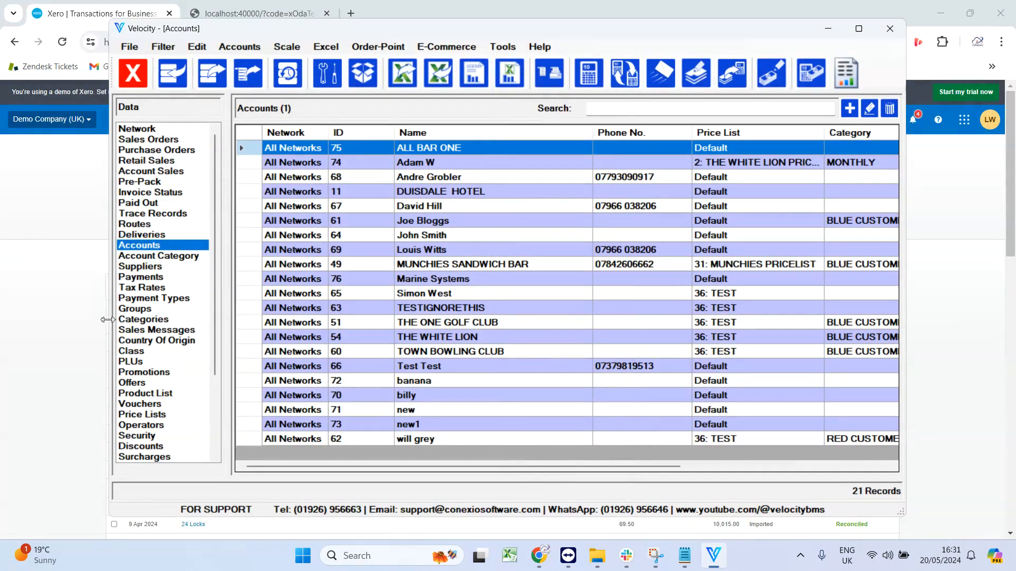
Start a new sales invoice in Account Sales for account 75: ALL BAR ONE.
click(159, 364)
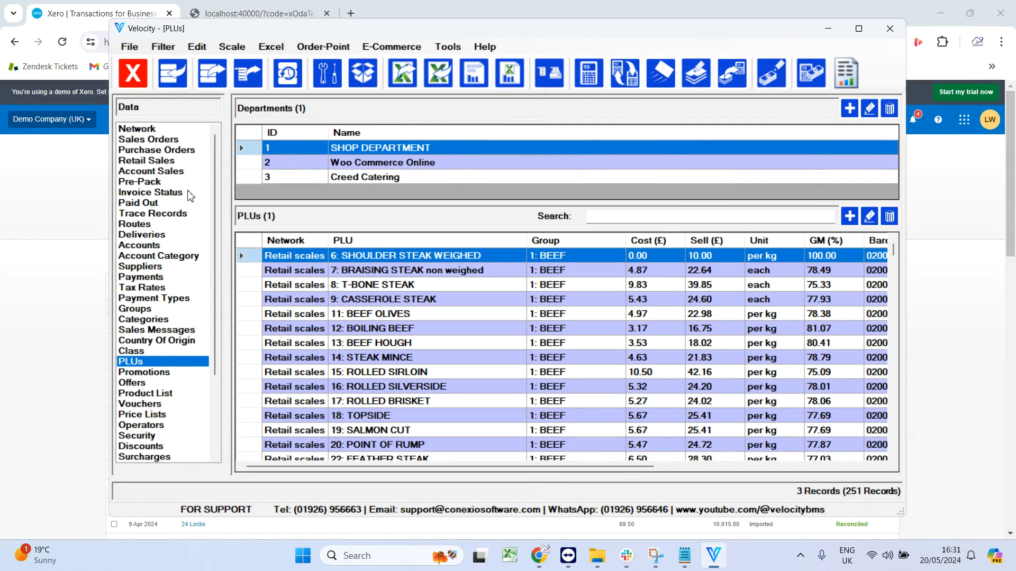
click(176, 177)
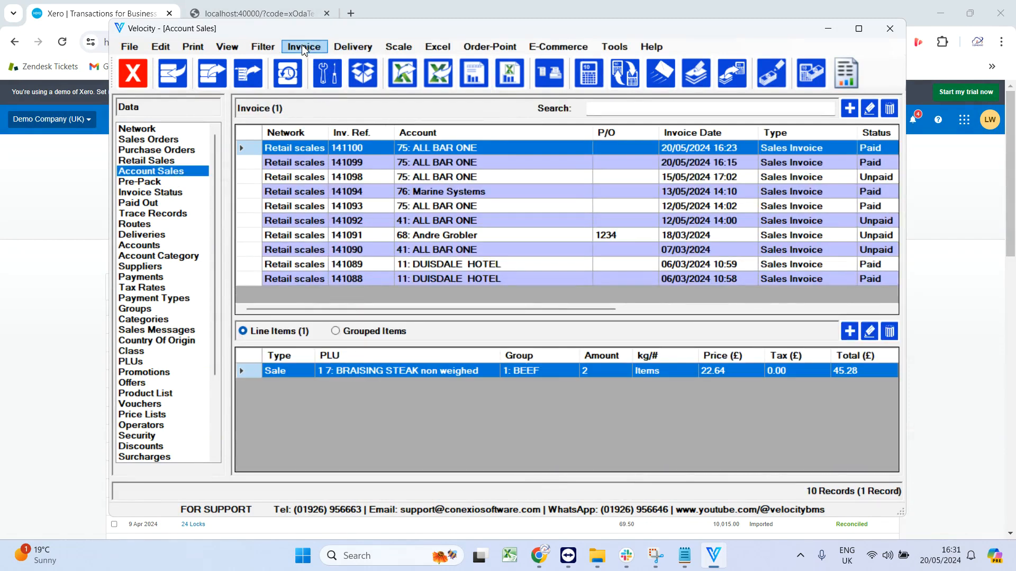
click(304, 48)
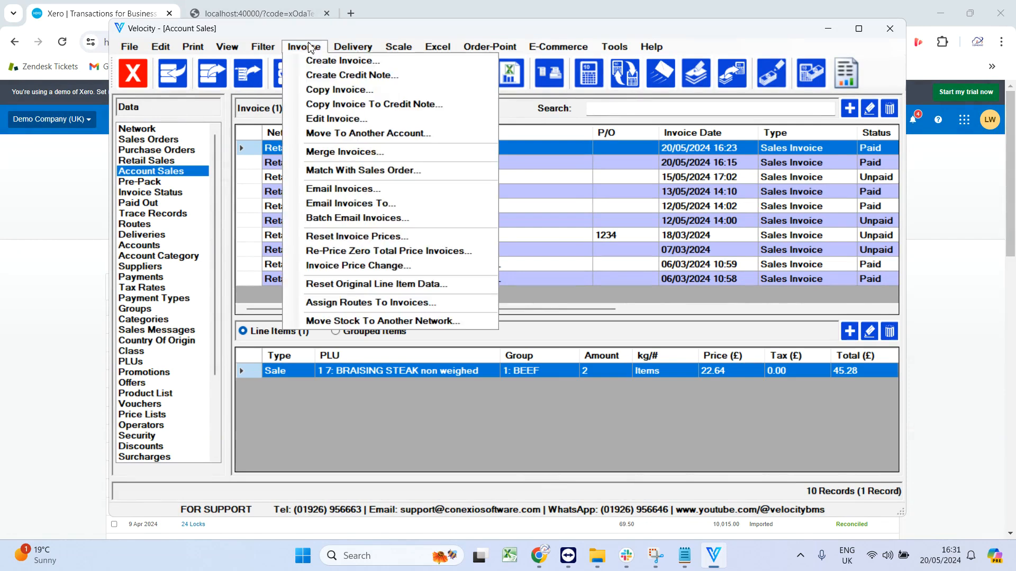
click(311, 62)
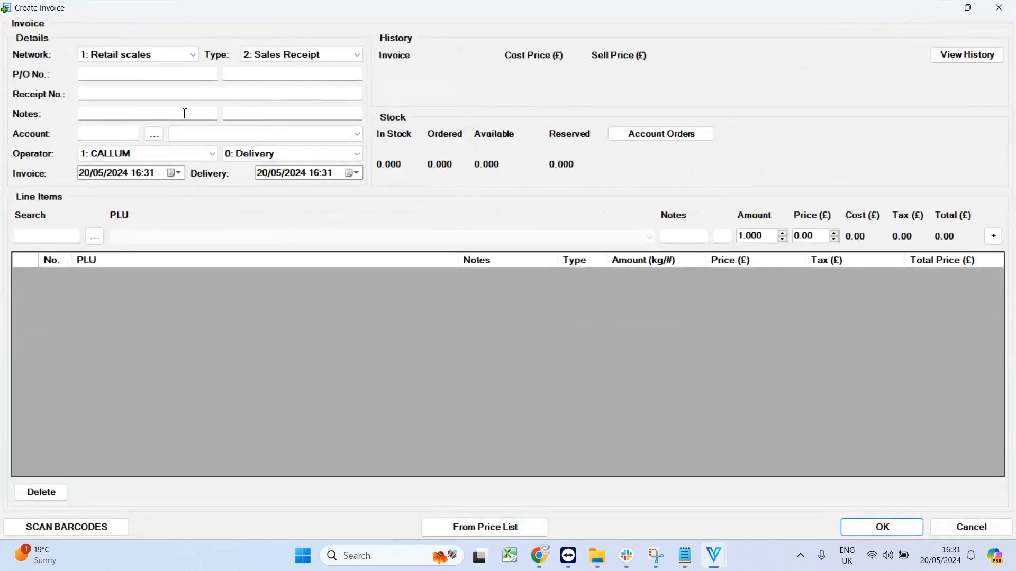
click(121, 135)
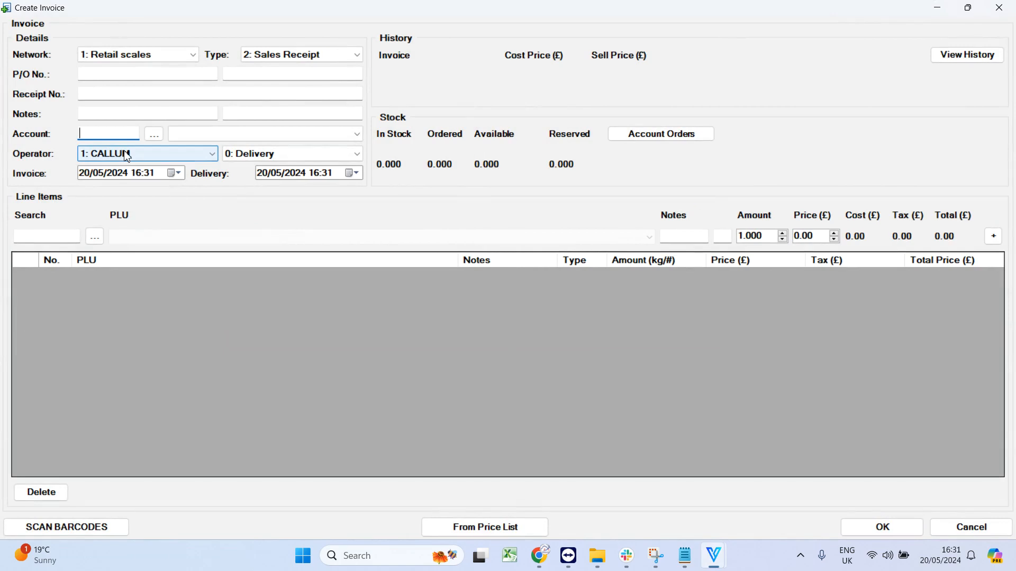
click(253, 136)
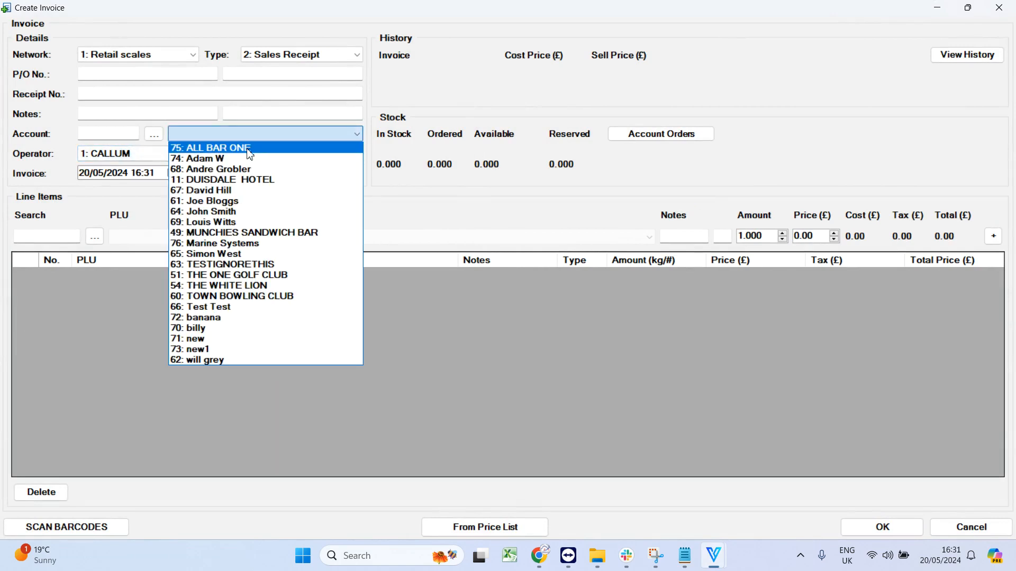
click(246, 148)
Browse the PLU list for an invoice line and close the invoice without saving.
click(95, 237)
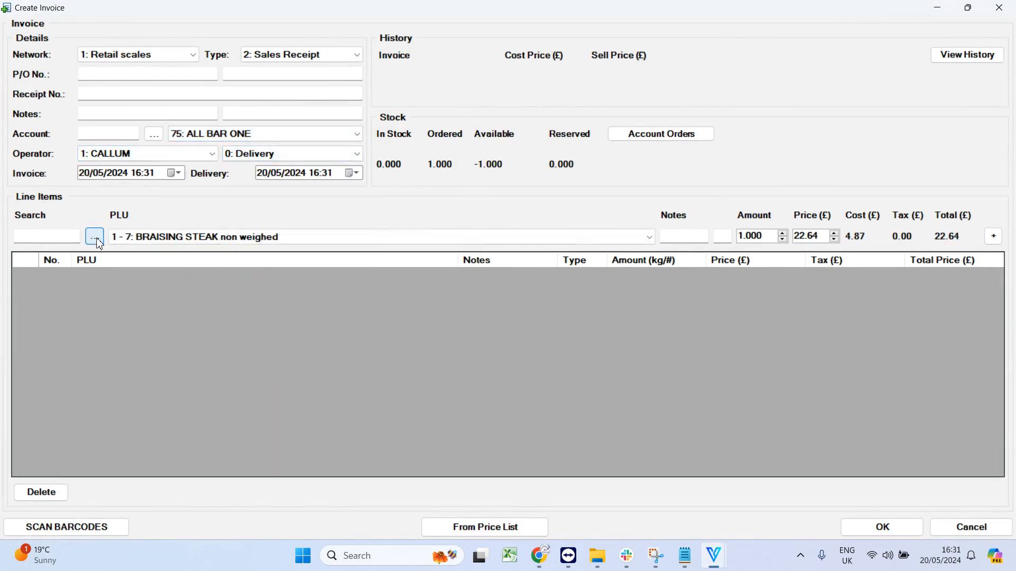
click(149, 237)
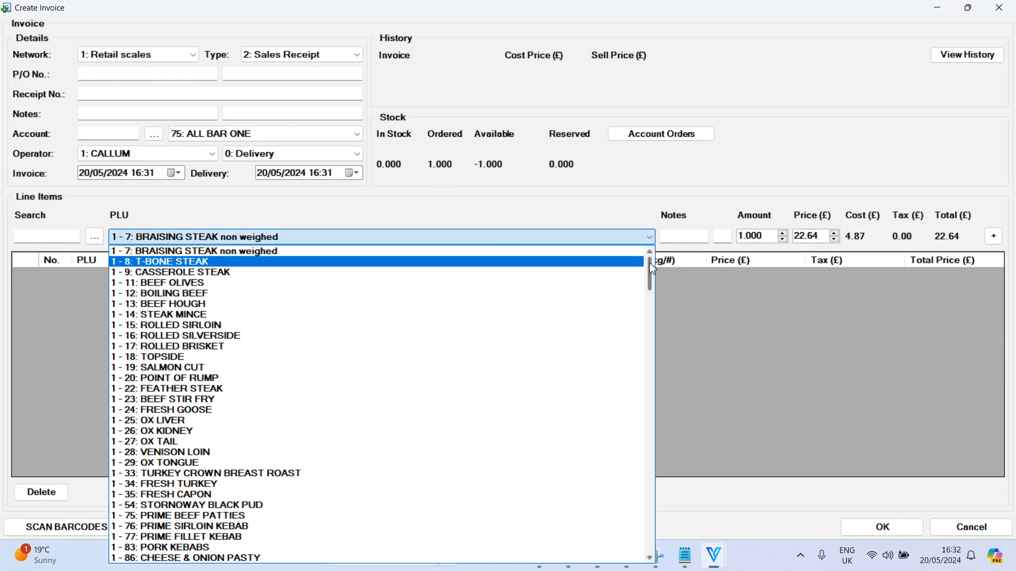
click(863, 66)
click(999, 8)
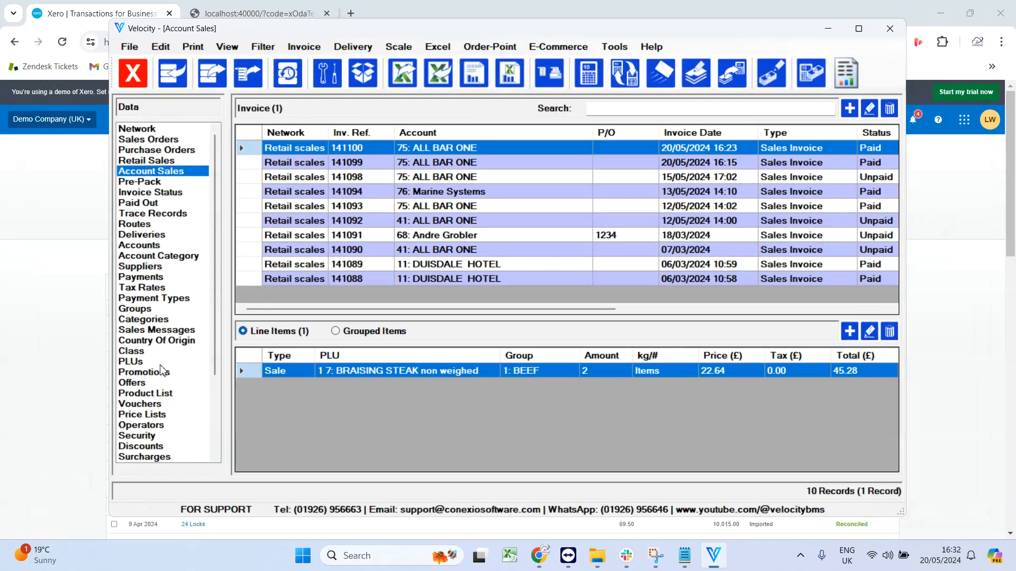
Check the account code on the SHOULDER STEAK WEIGHED PLU's Misc settings and close it without saving.
click(145, 362)
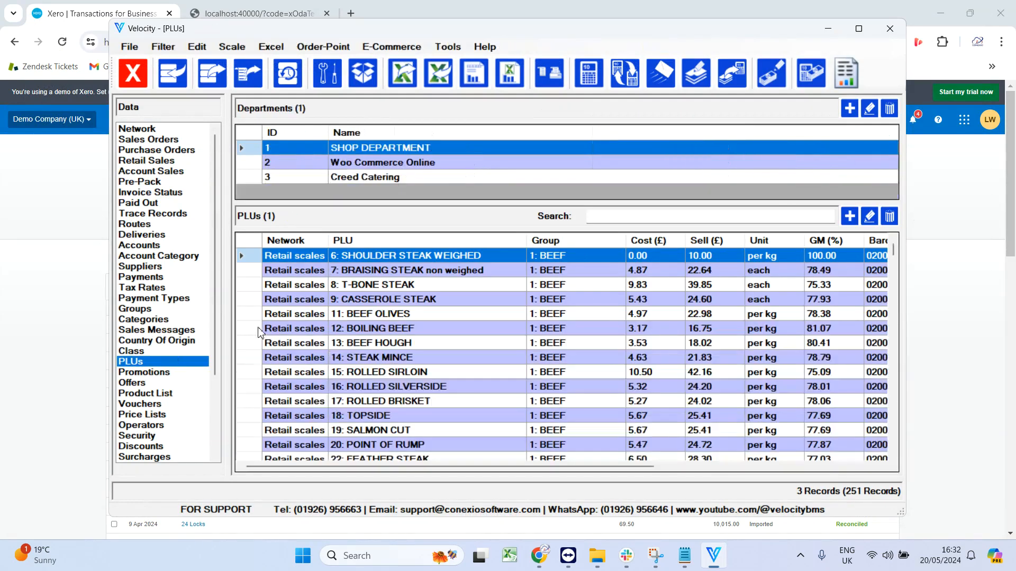
double_click(366, 255)
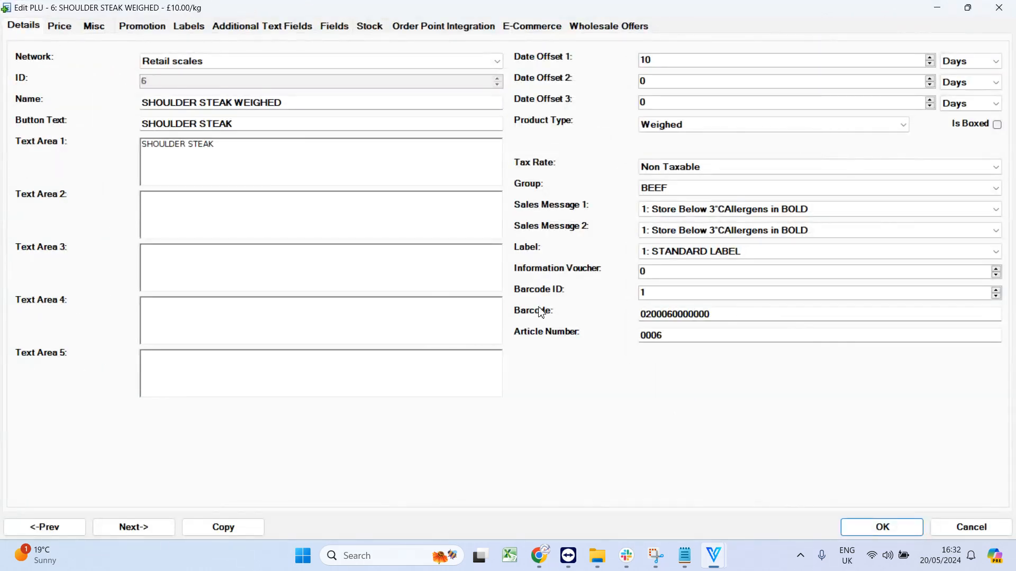
click(101, 28)
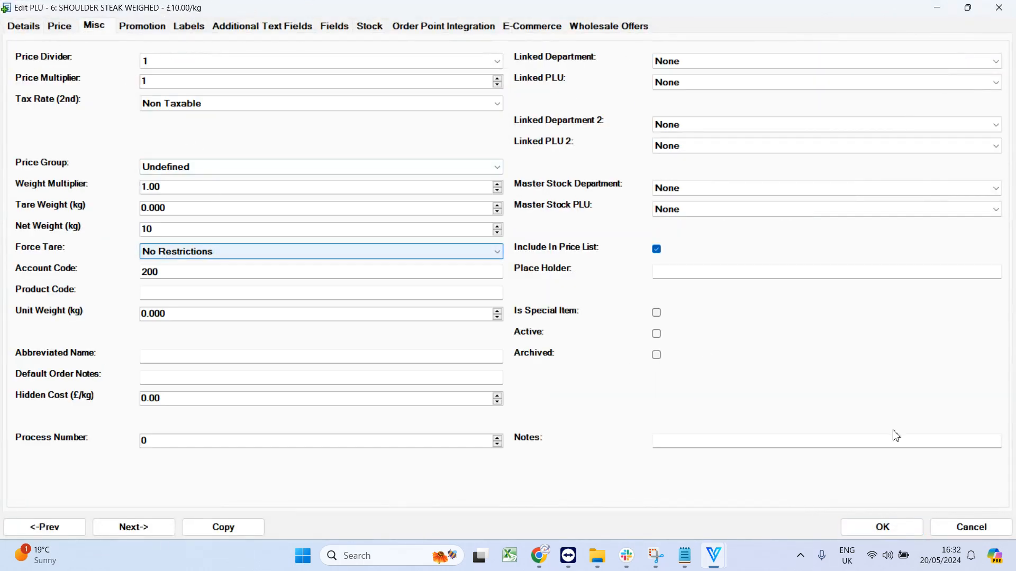
click(992, 527)
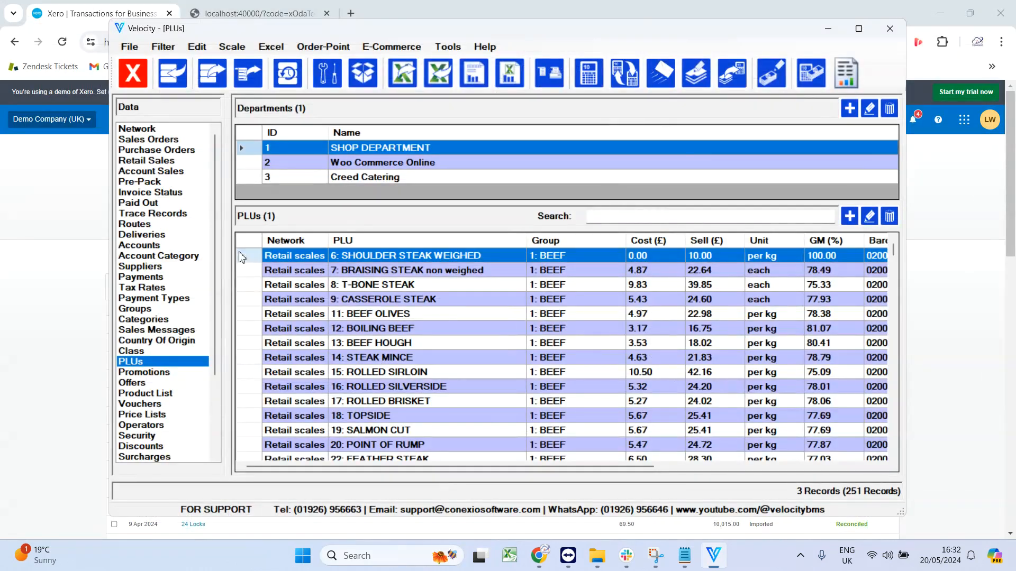
Start a new sales invoice in Account Sales for account 75: ALL BAR ONE.
click(184, 172)
click(308, 53)
click(339, 60)
click(196, 135)
click(191, 145)
click(80, 235)
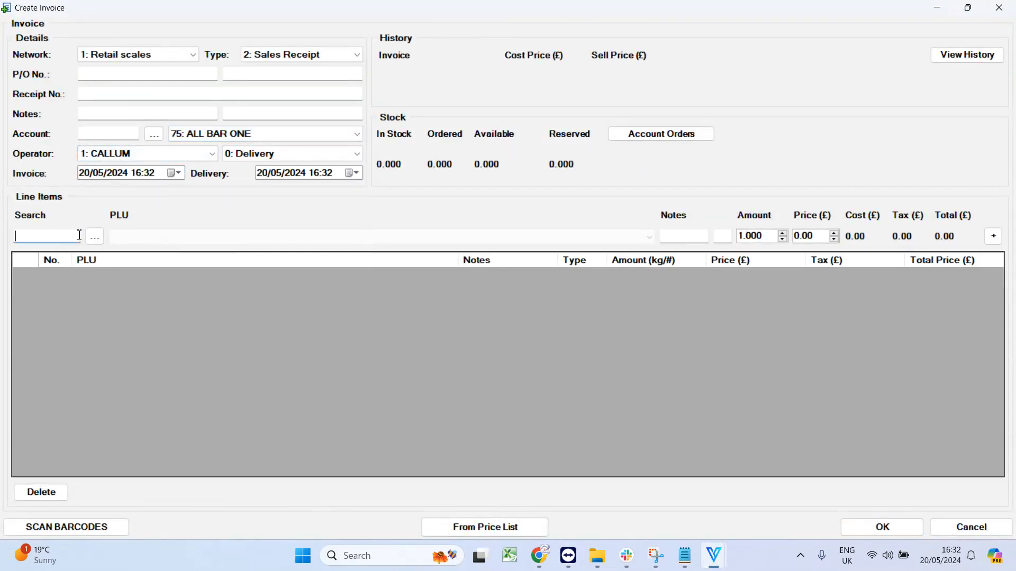
Add an invoice line for PLU 7: BRAISING STEAK non weighed.
click(94, 236)
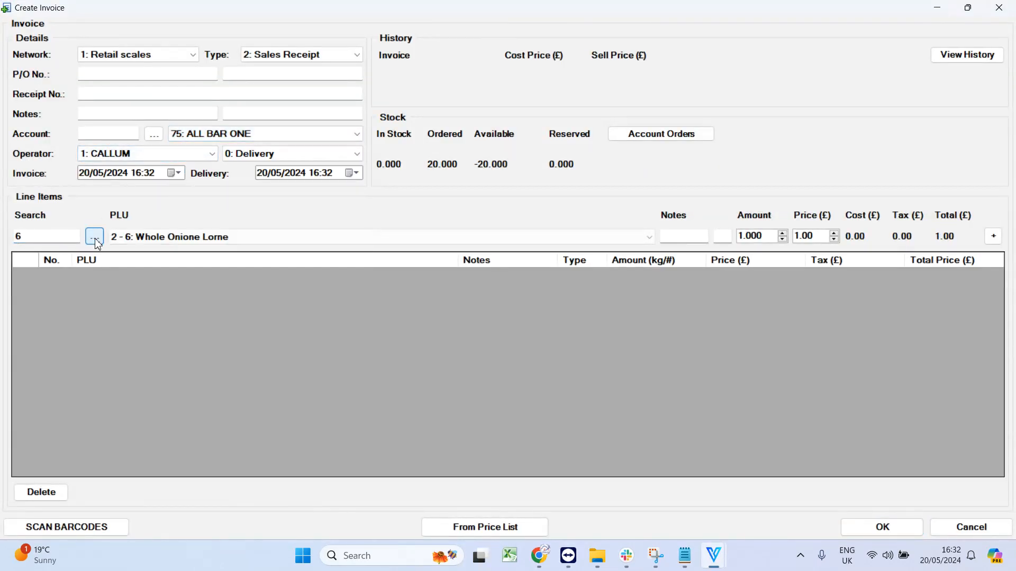
click(163, 240)
click(164, 242)
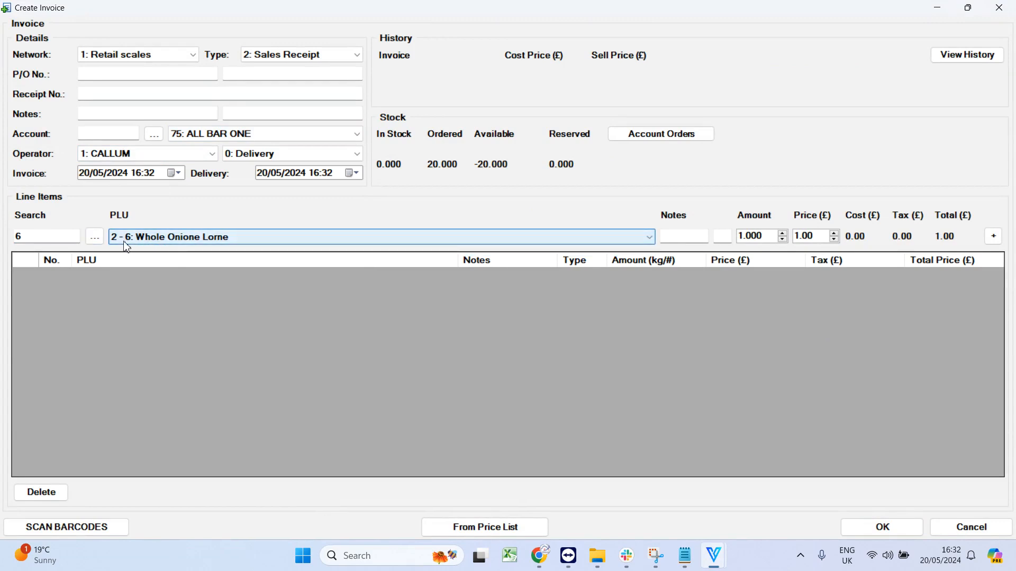
double_click(80, 241)
key(BackSpace)
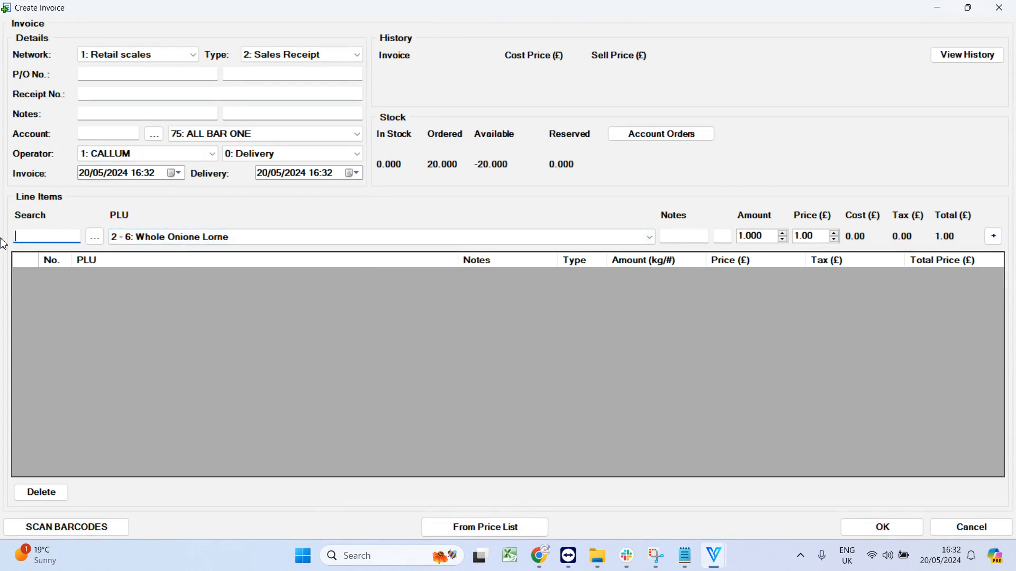
click(136, 236)
click(133, 234)
click(96, 237)
click(155, 242)
click(157, 247)
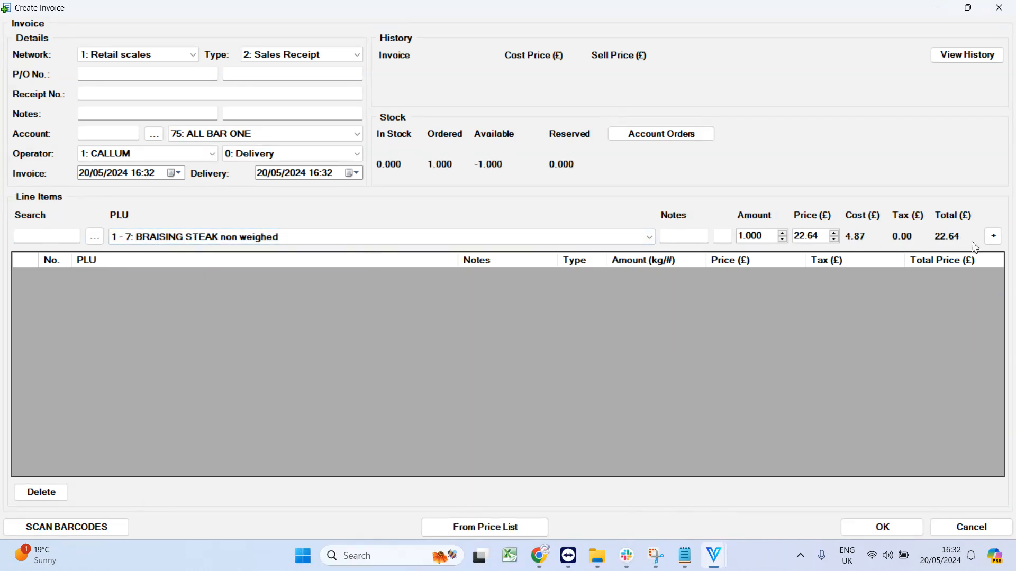
click(995, 240)
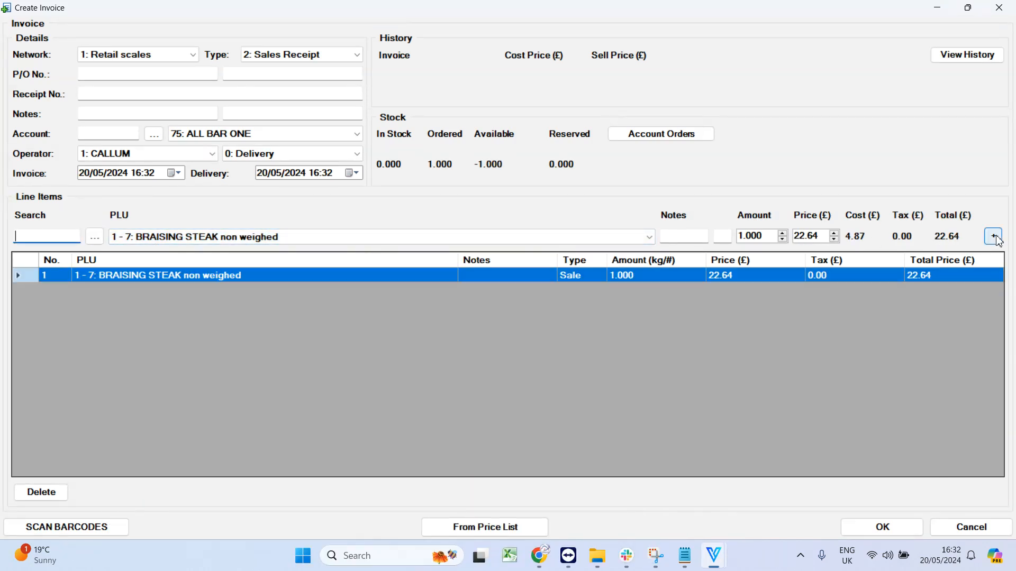
Add two more BRAISING STEAK non weighed lines, the last with amount 3, and save the invoice without updating stock.
click(993, 239)
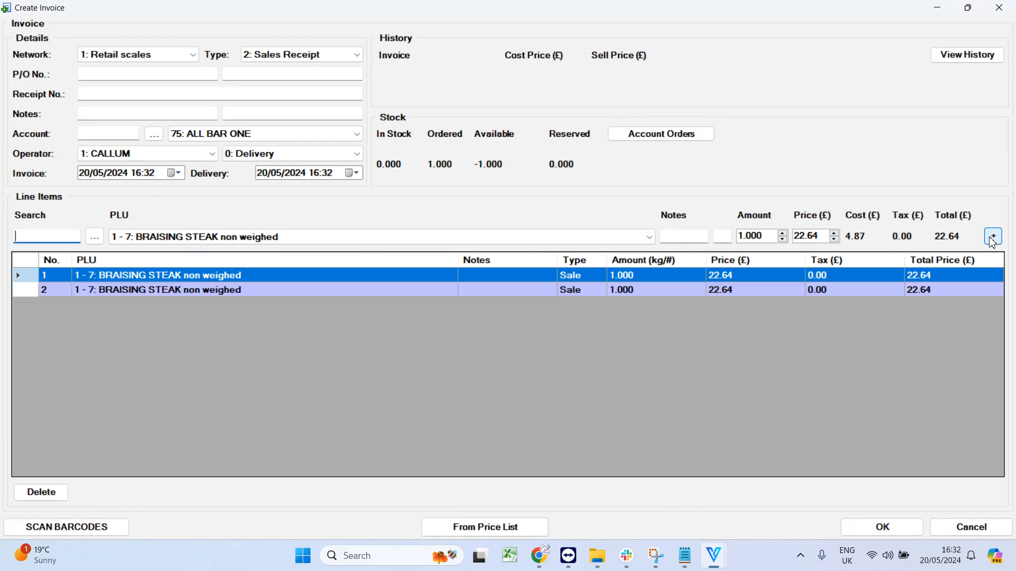
click(783, 233)
click(782, 233)
click(993, 236)
click(884, 524)
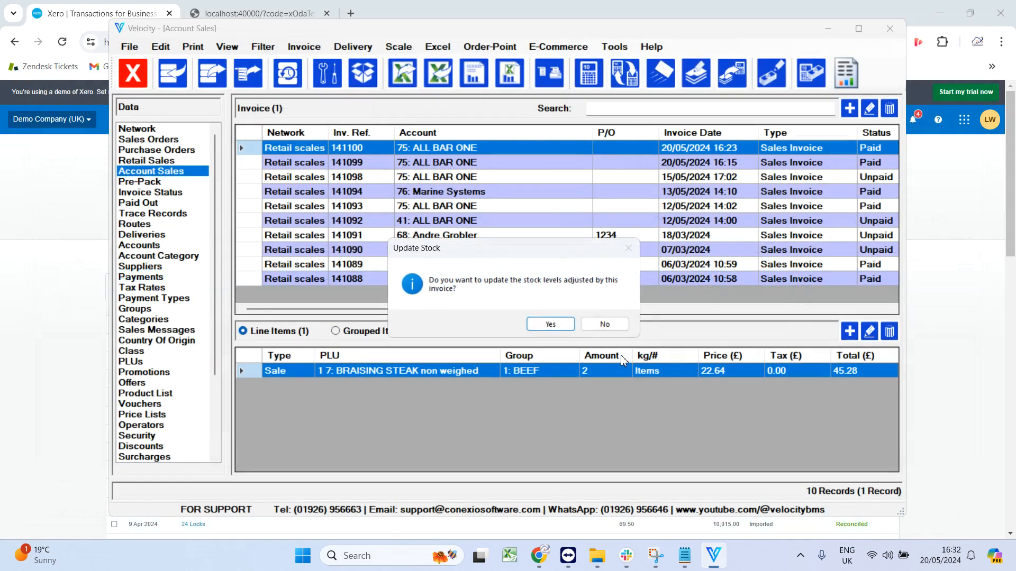
click(601, 324)
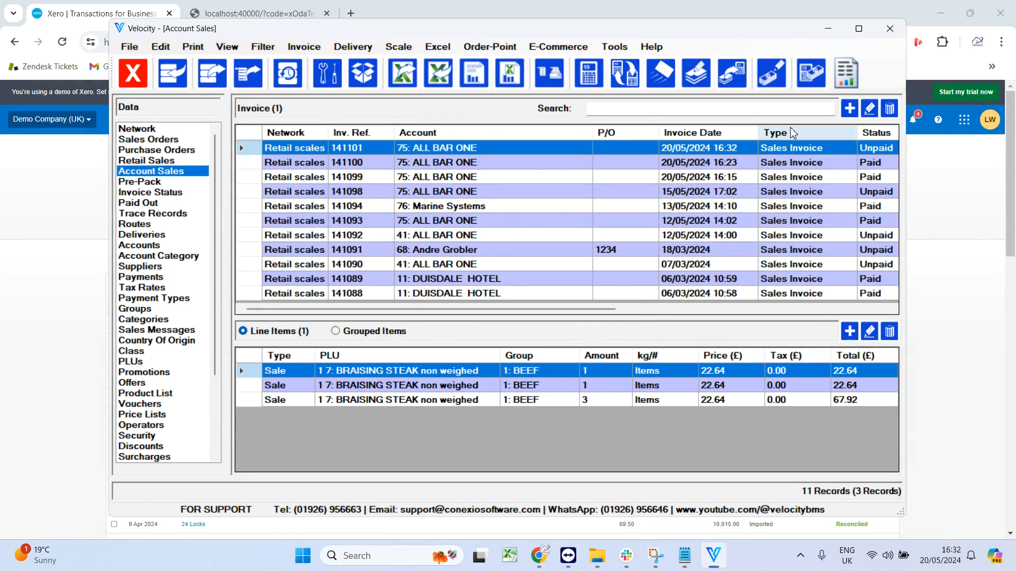
Export the invoice to Xero through the direct API using Xero API V2, allowing access for 30 minutes.
click(614, 49)
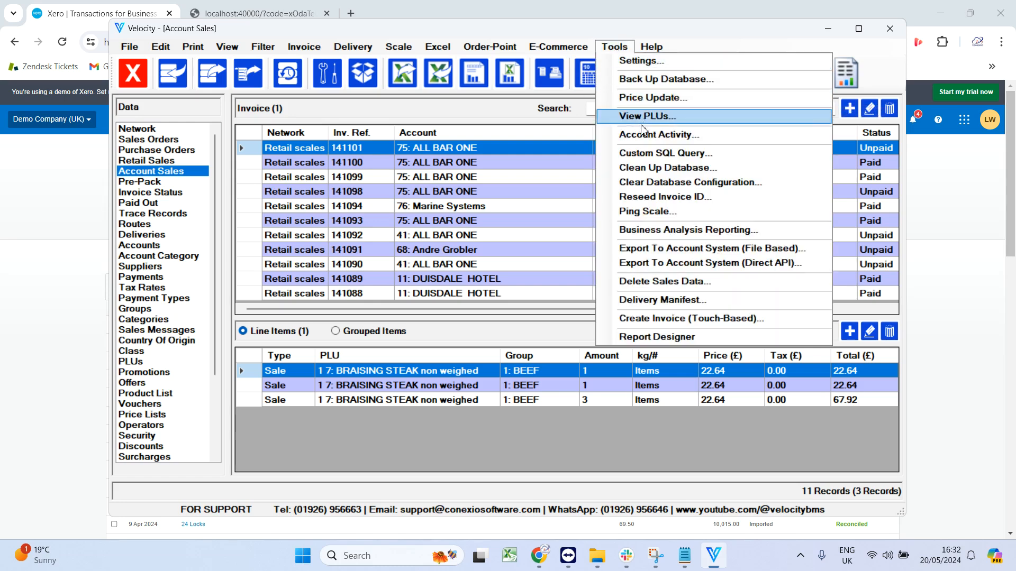
click(796, 264)
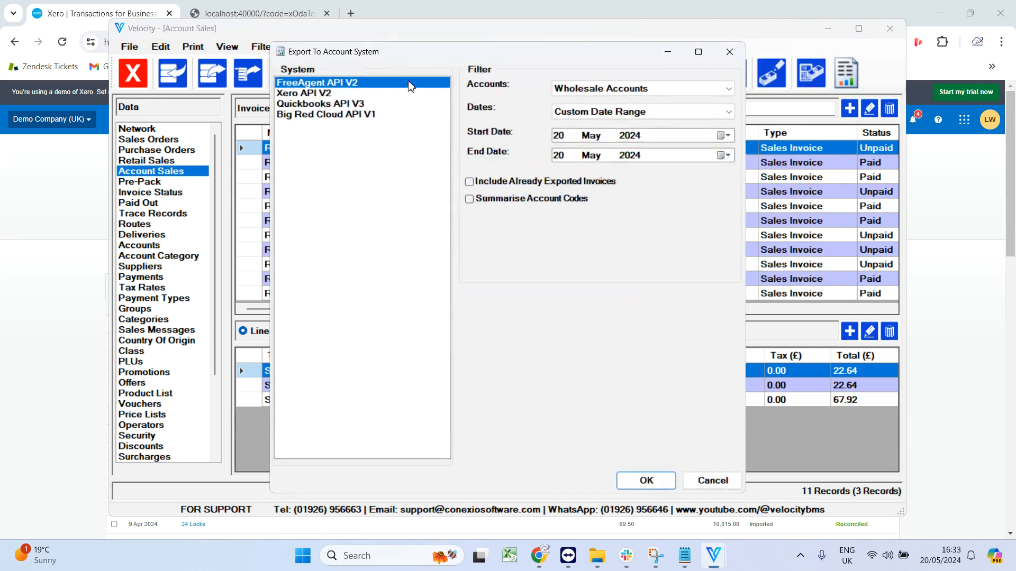
click(340, 93)
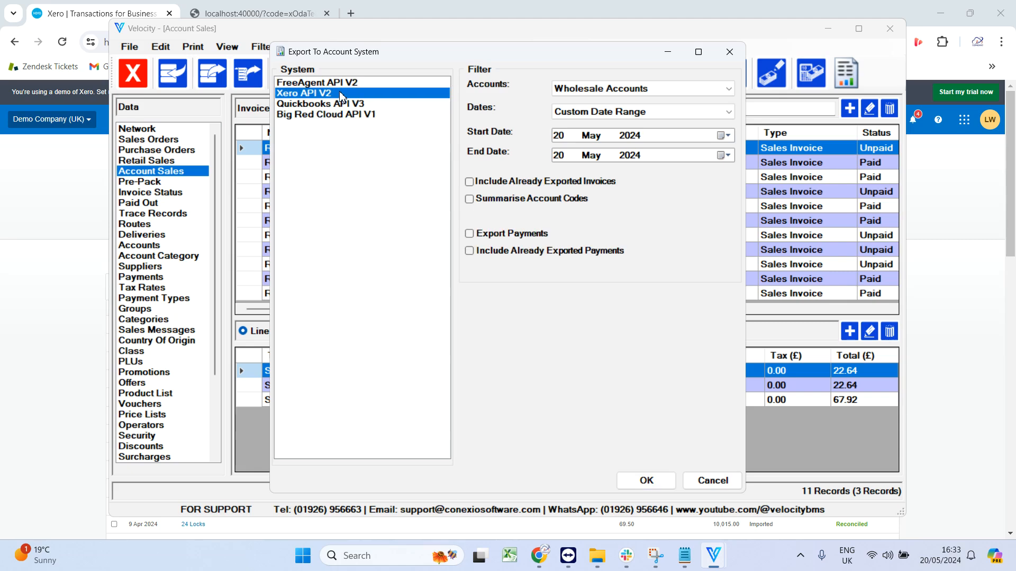
click(662, 485)
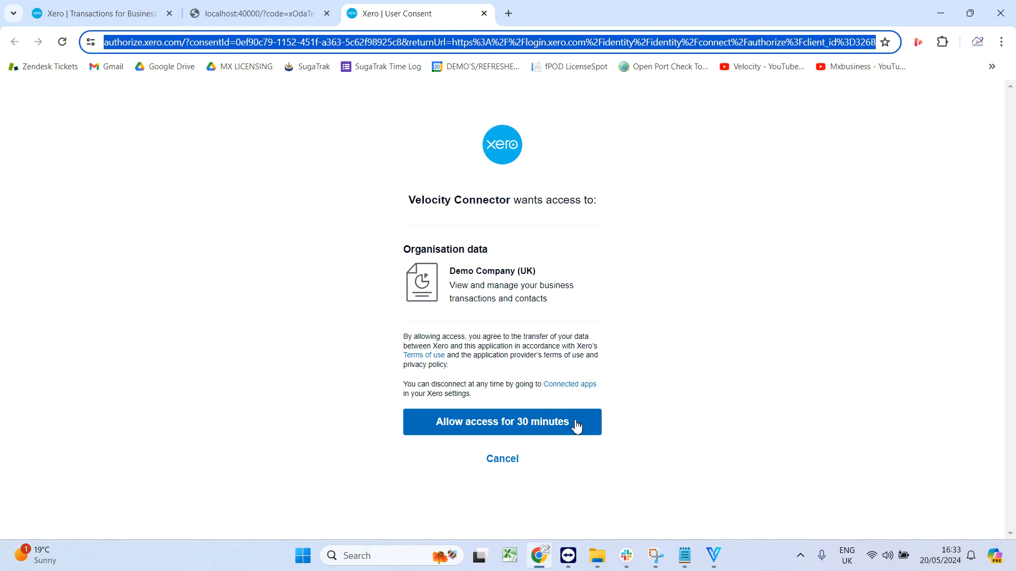
click(576, 426)
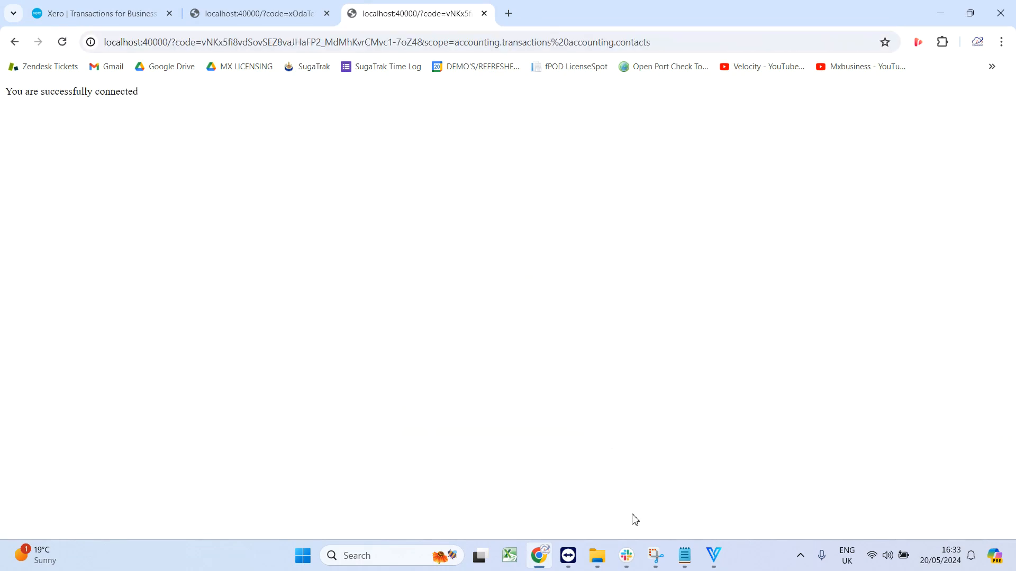
mouse_move(714, 556)
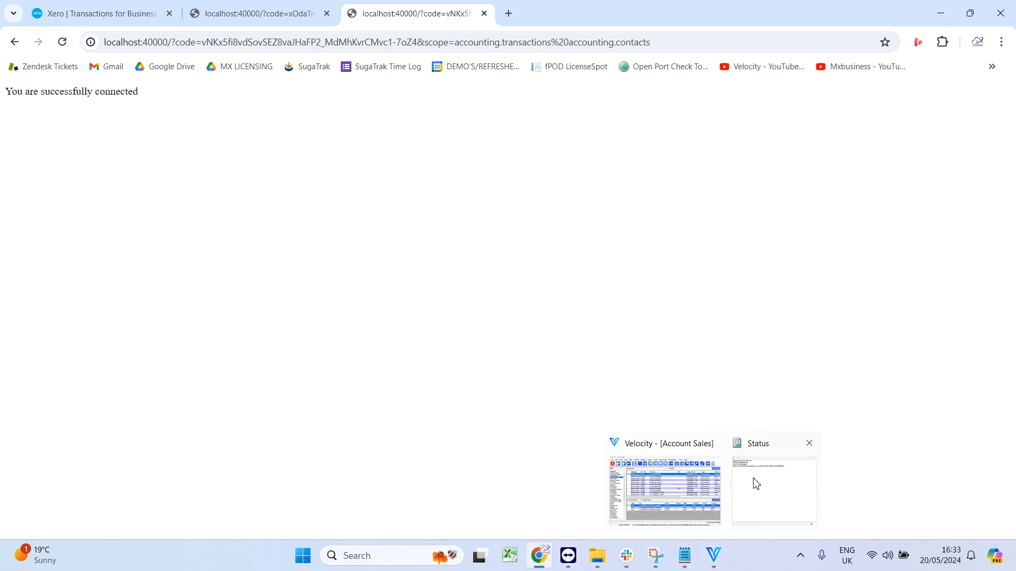
click(754, 484)
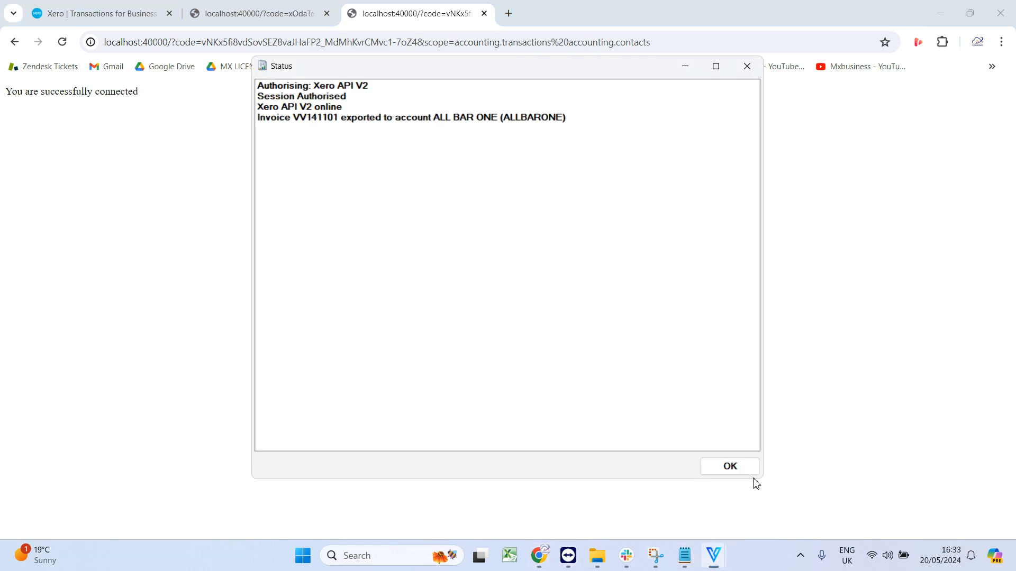
click(728, 468)
Open the draft sales invoices list in Xero.
click(145, 9)
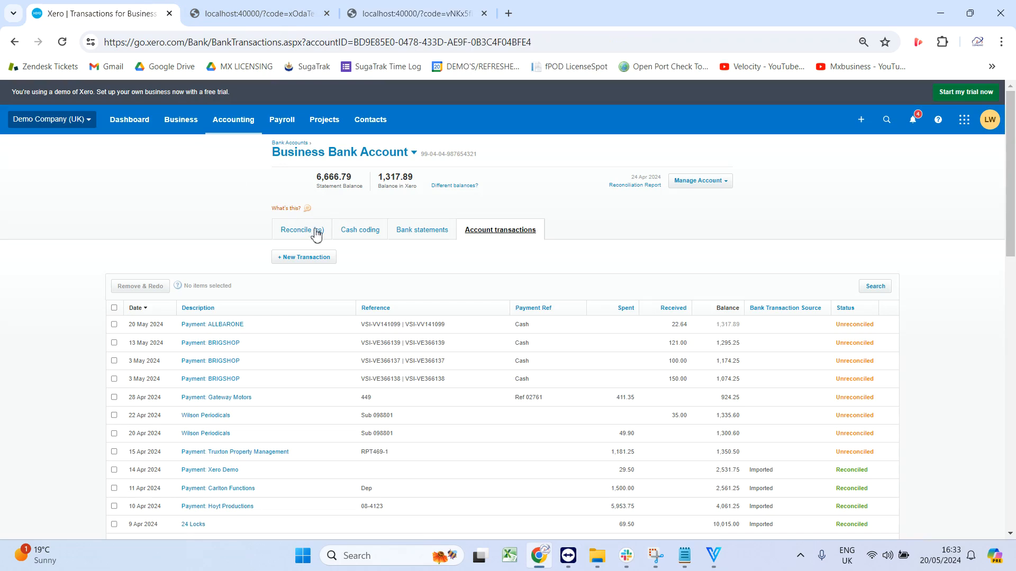
click(189, 123)
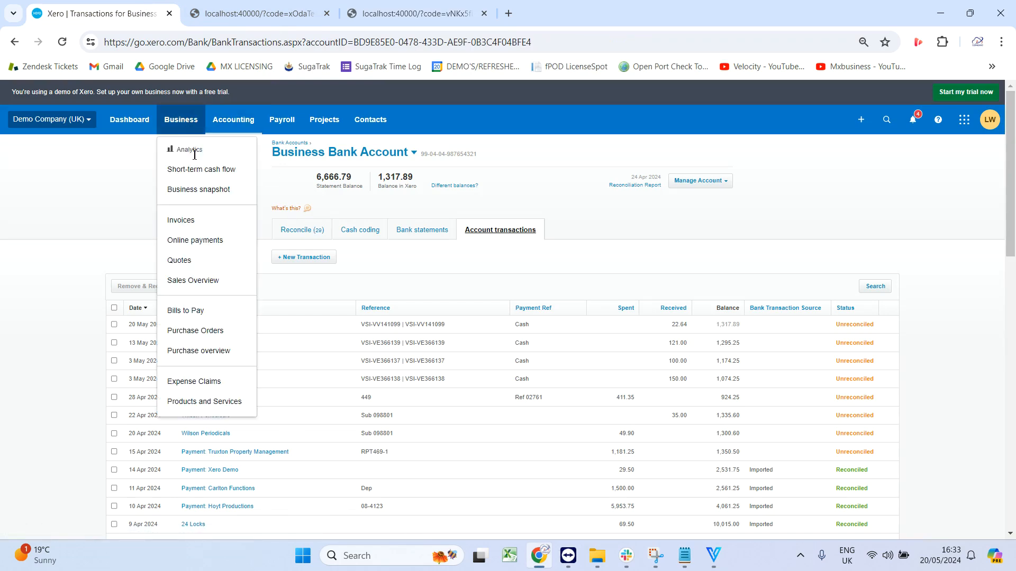
click(195, 221)
click(320, 214)
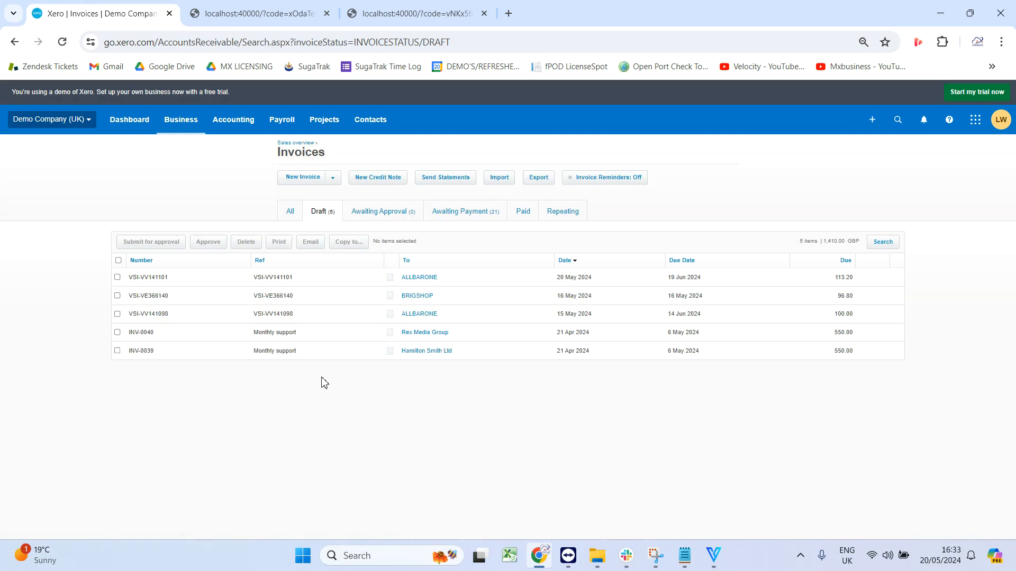
click(713, 555)
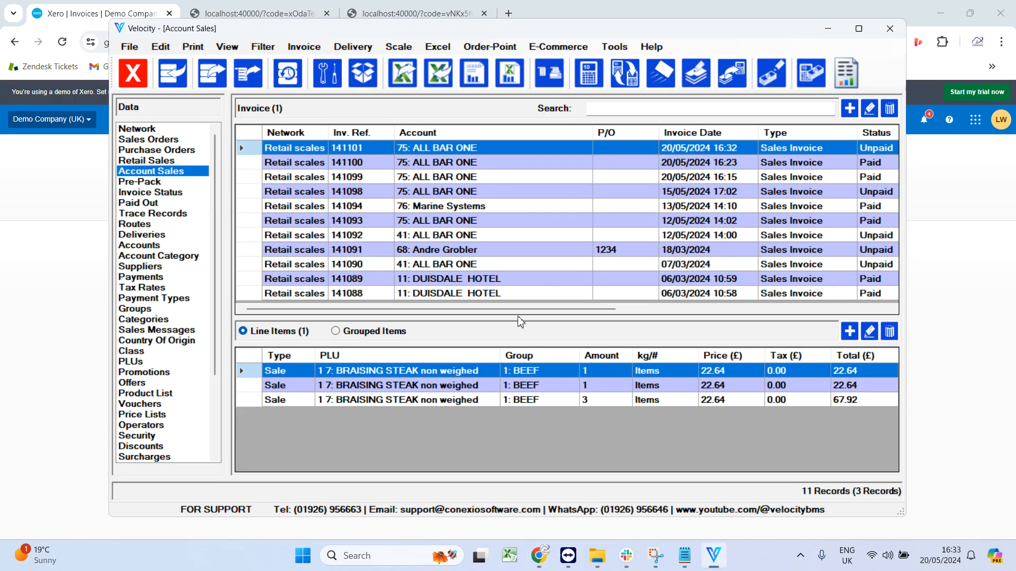
drag(519, 310, 581, 309)
click(991, 291)
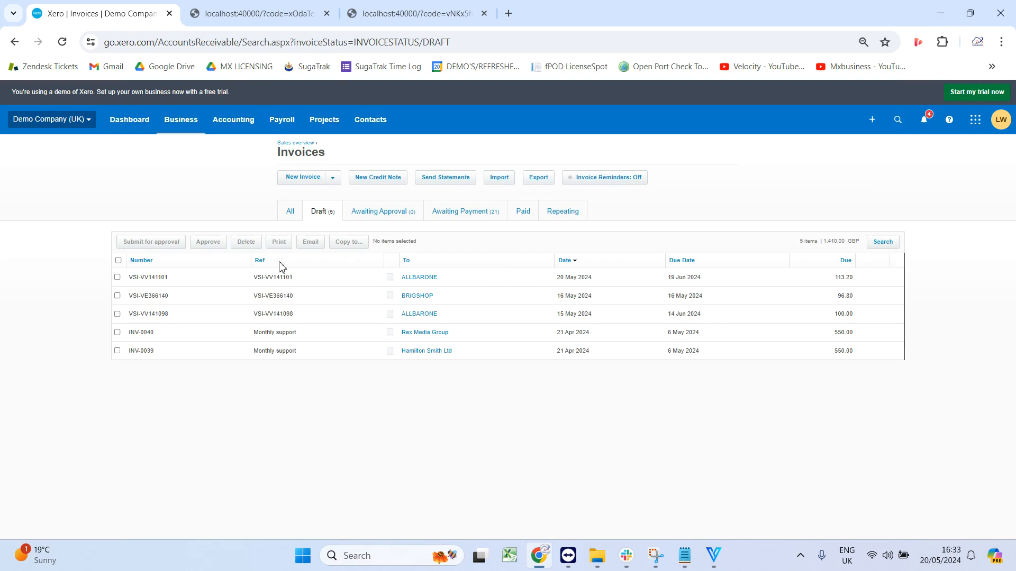
Approve draft invoice VSI-VV141101 in Xero.
click(118, 278)
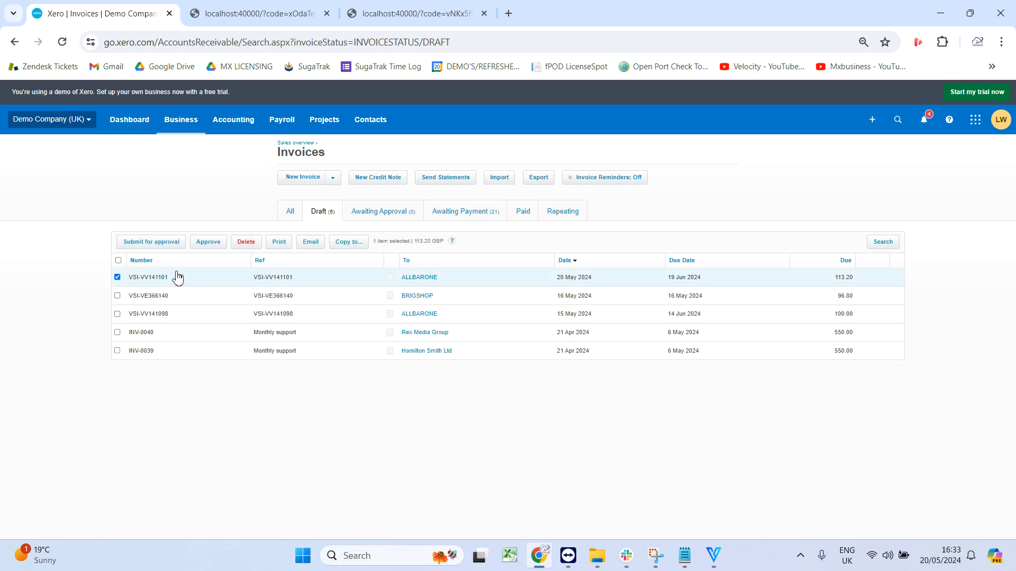
click(209, 245)
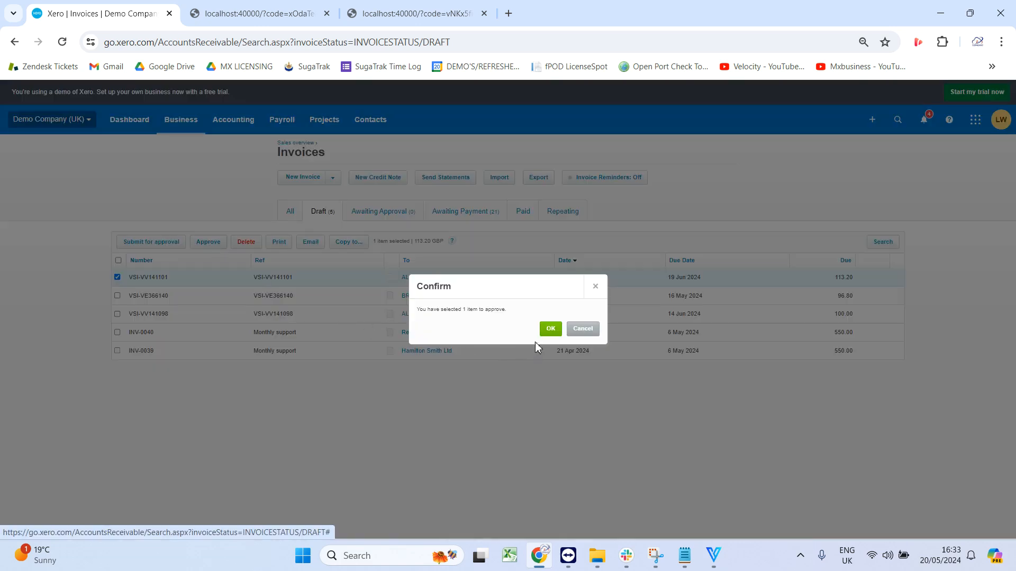
click(550, 328)
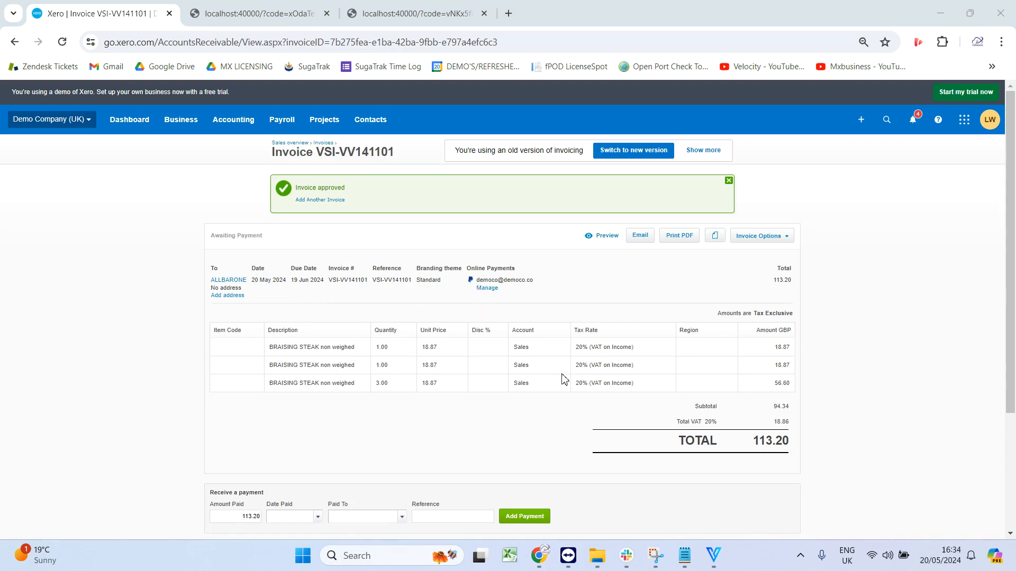
Record a 113.20 cash payment against ALL BAR ONE's invoices in Account Activity and close it.
click(712, 562)
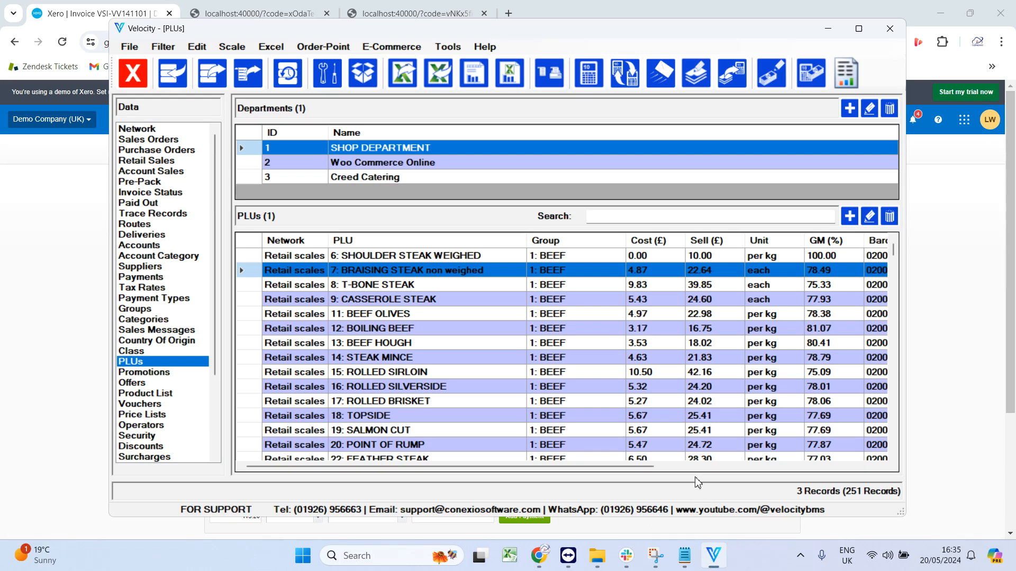
click(811, 76)
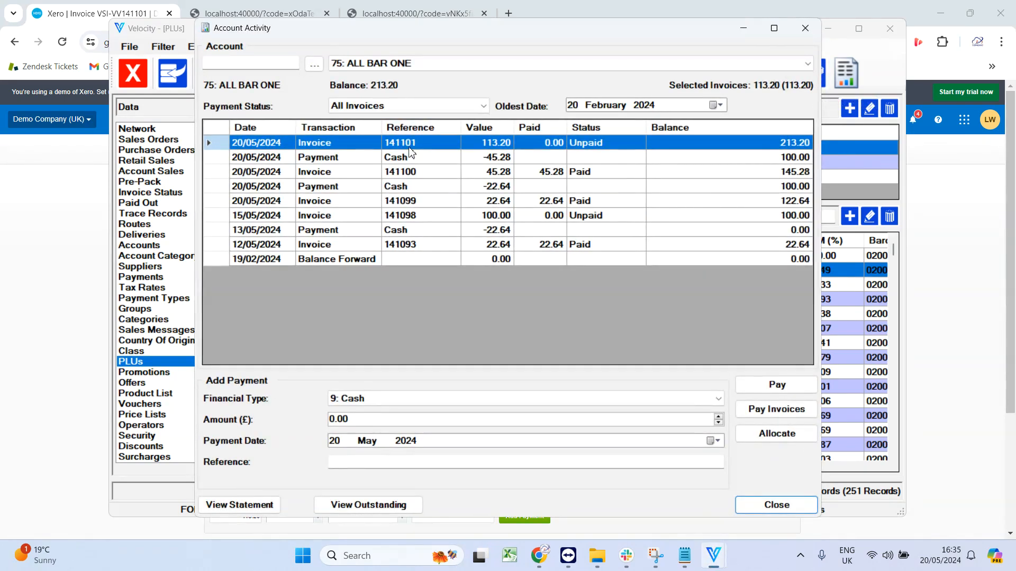
click(363, 421)
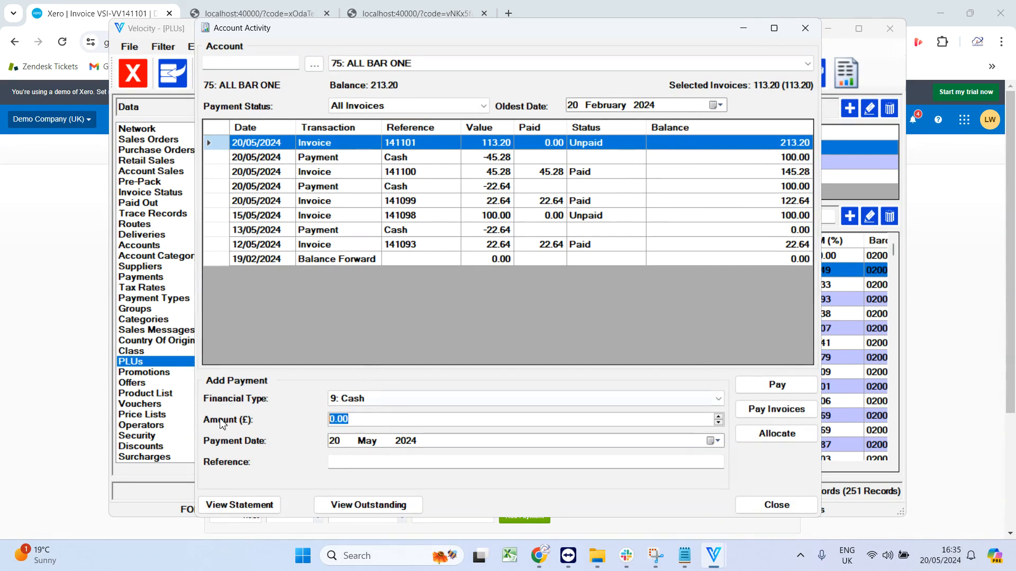
text(113.20)
click(775, 409)
click(206, 484)
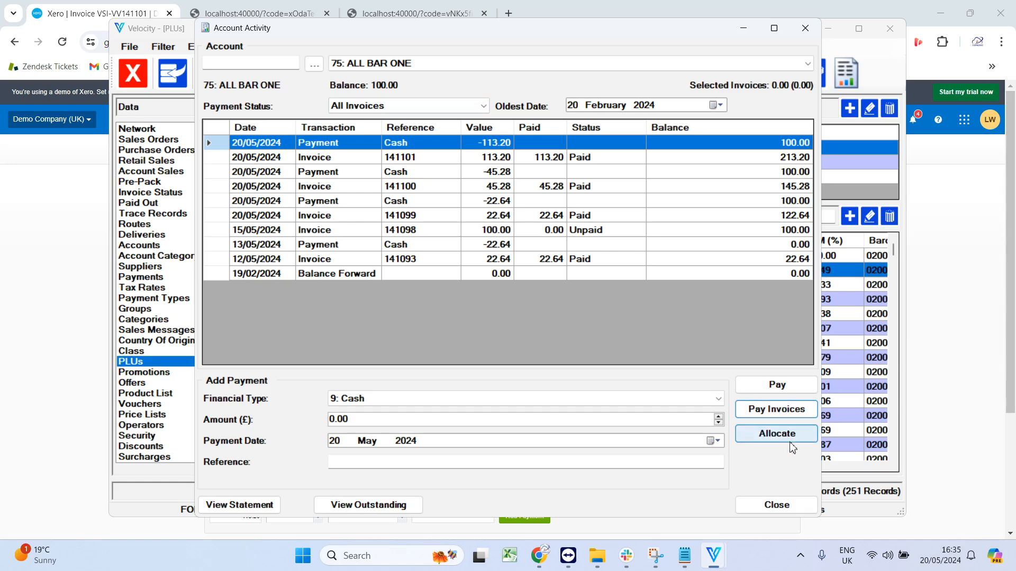
click(776, 504)
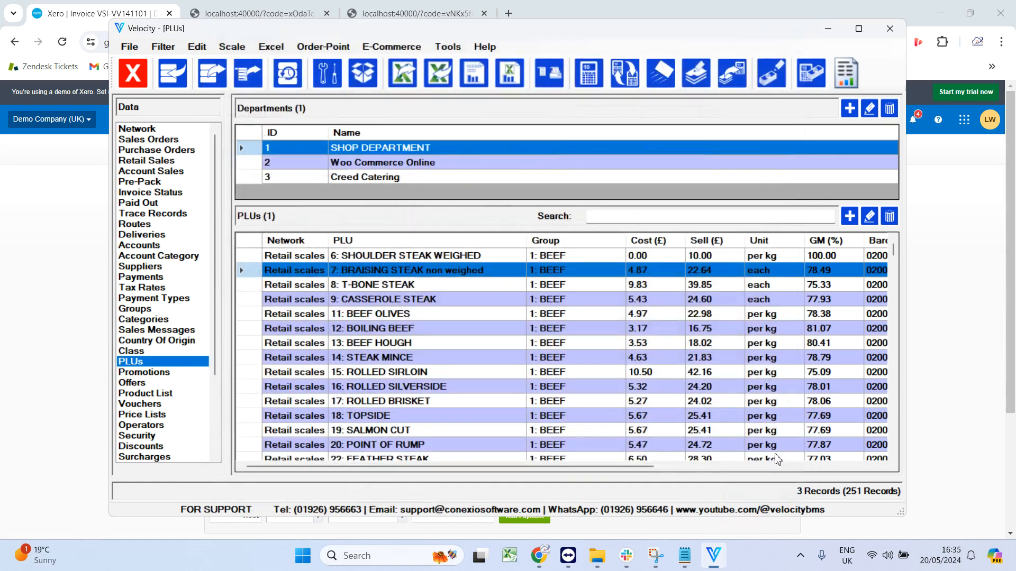
Export payments to Xero through the direct API using Xero API V2 with Export Payments ticked, allowing access for 30 minutes.
click(447, 46)
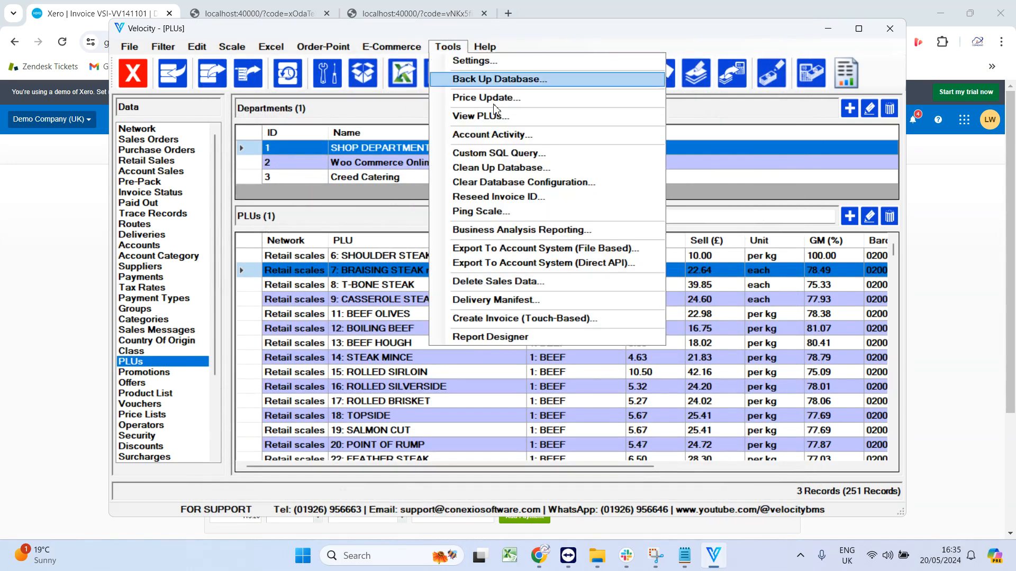
click(581, 264)
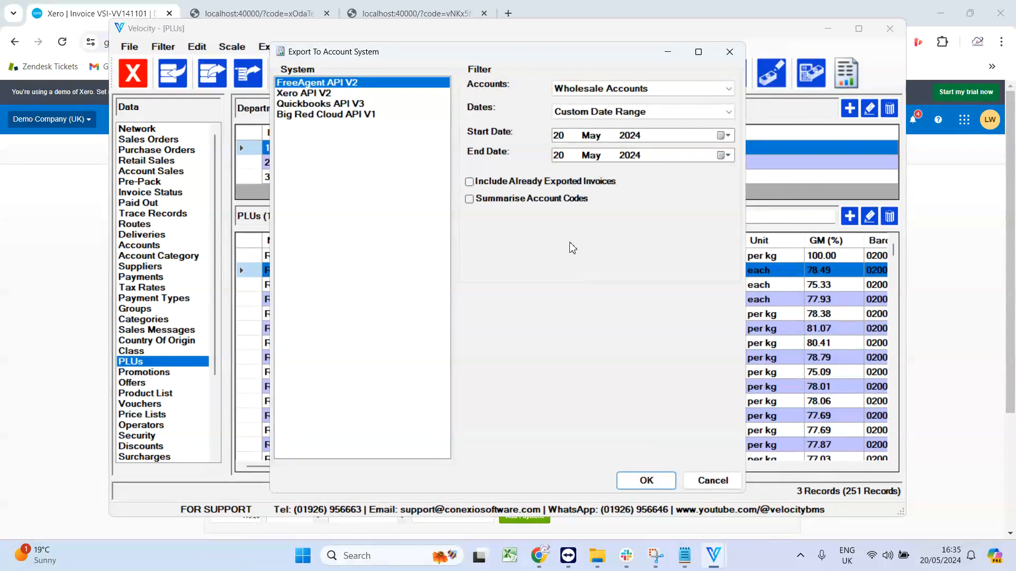
click(305, 94)
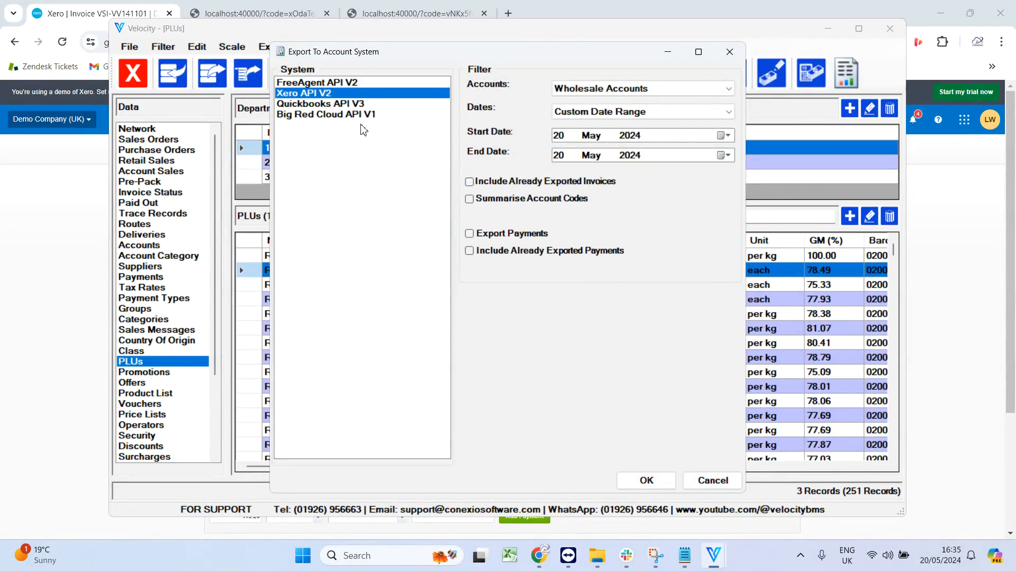
click(495, 235)
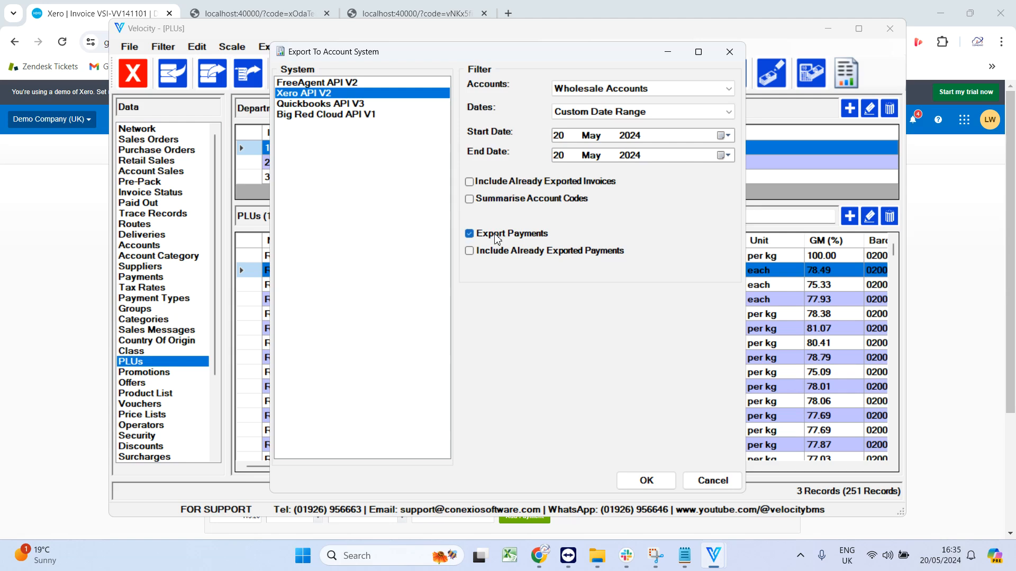
click(645, 480)
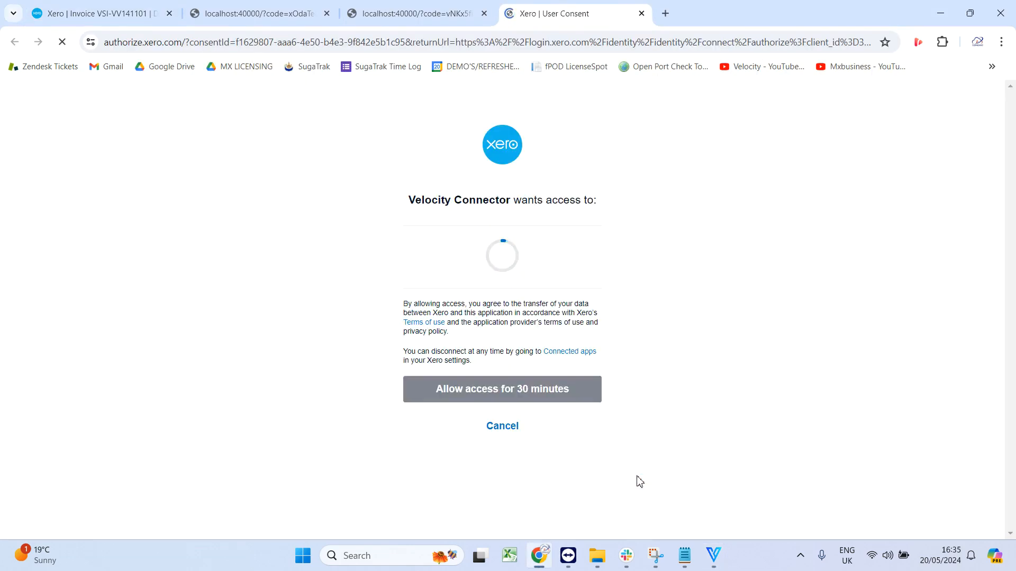
click(479, 424)
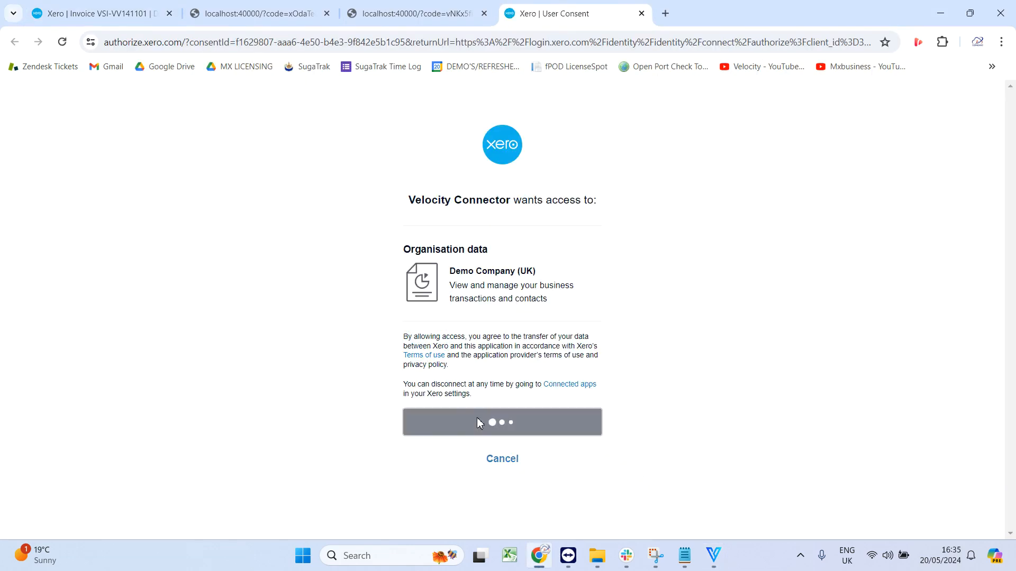
key(ctrl+shift+Tab)
key(ctrl+shift+Tab)
key(ctrl+shift+Tab)
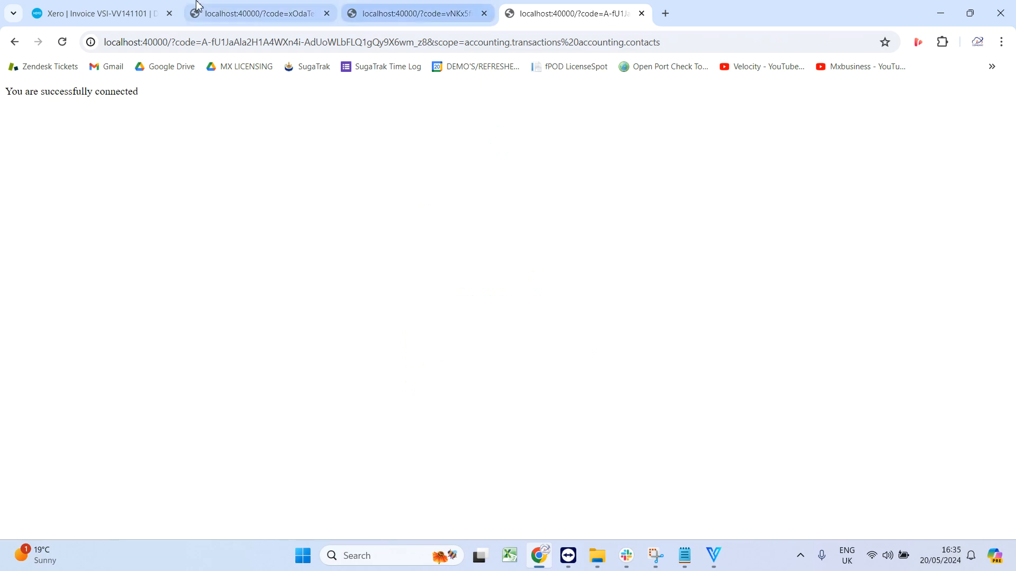
click(543, 564)
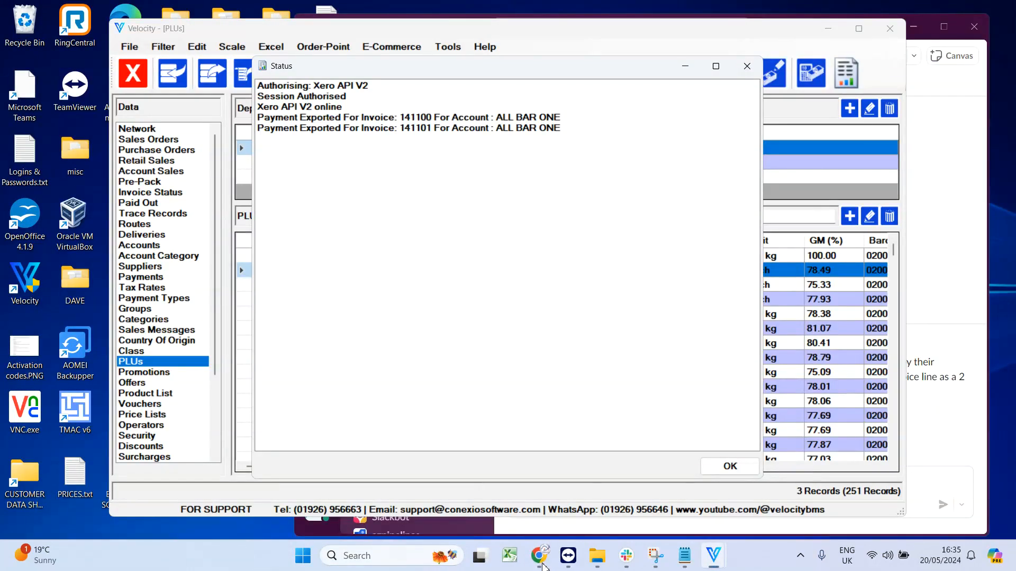
click(729, 467)
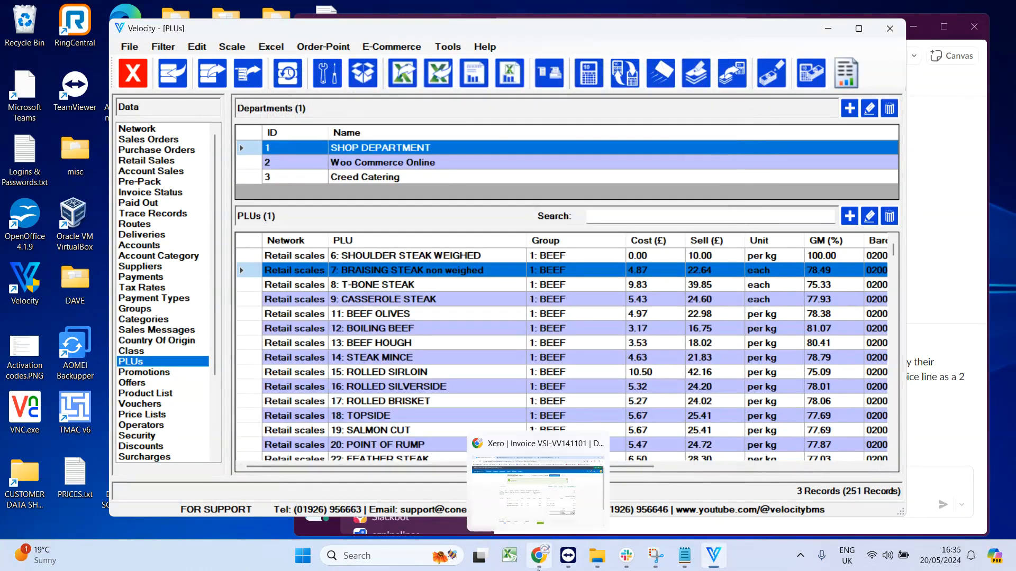
Open the invoices list in Xero to check the invoices' paid status, and switch back to Velocity.
click(538, 565)
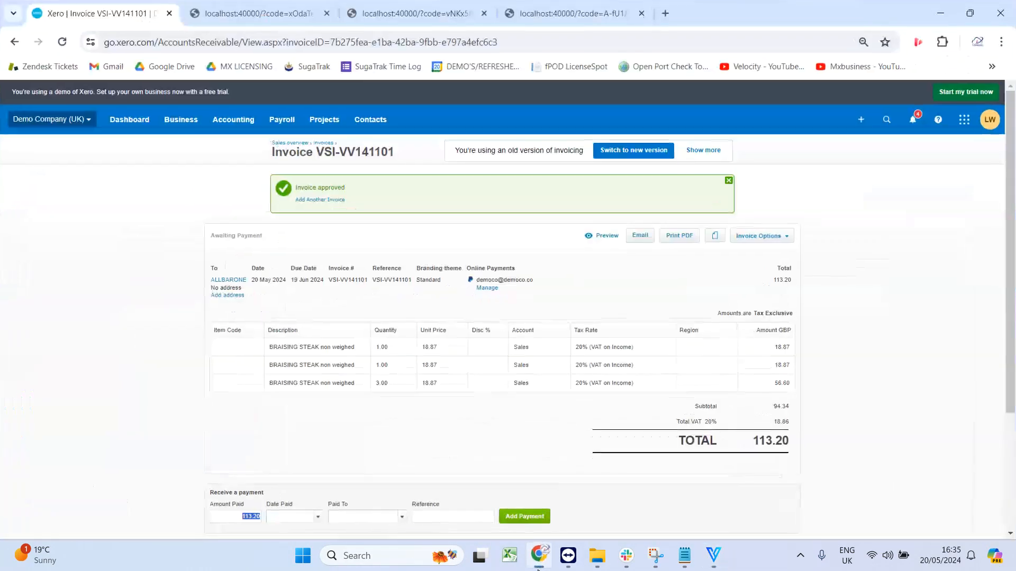
click(187, 132)
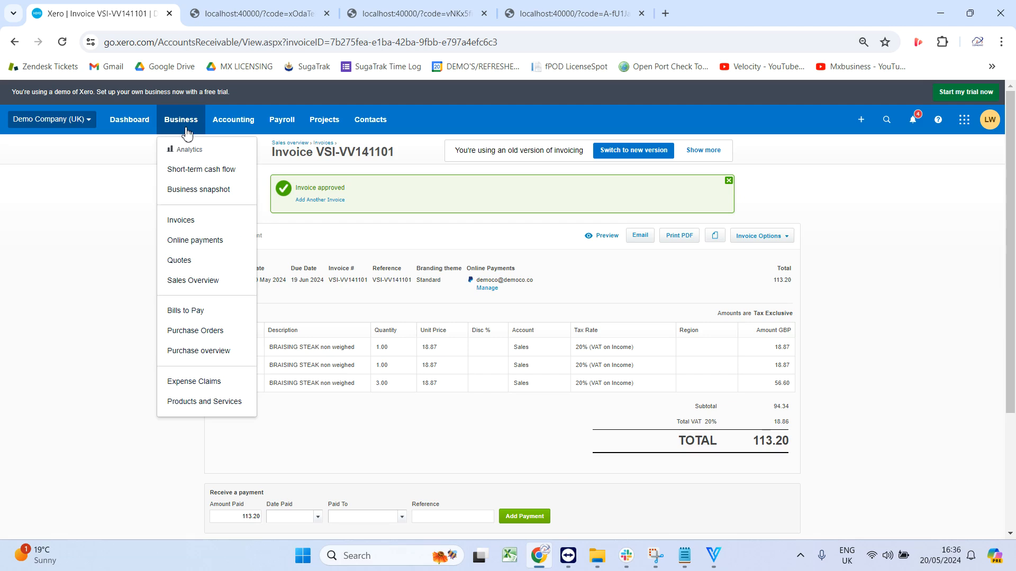
click(209, 228)
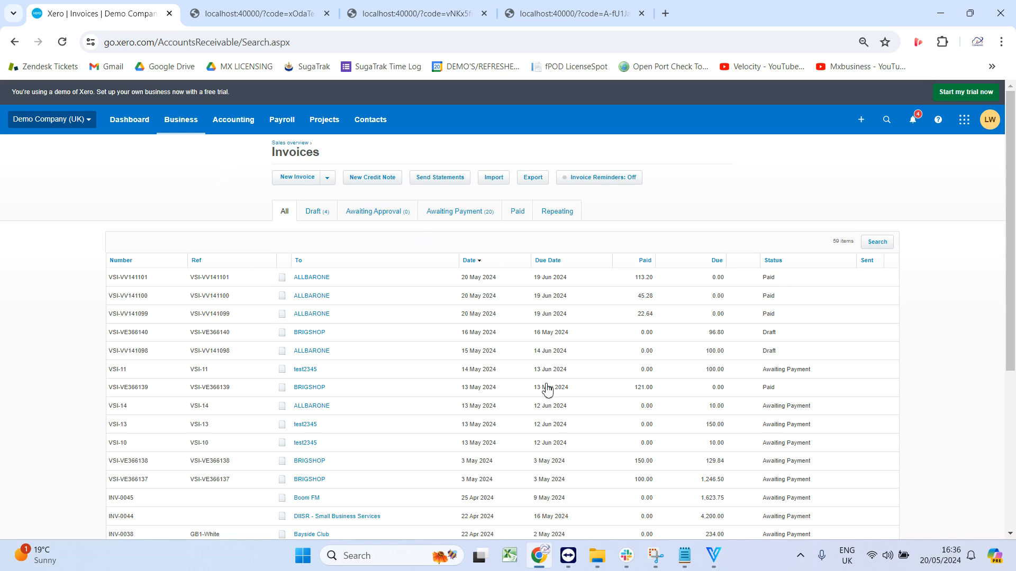
click(712, 563)
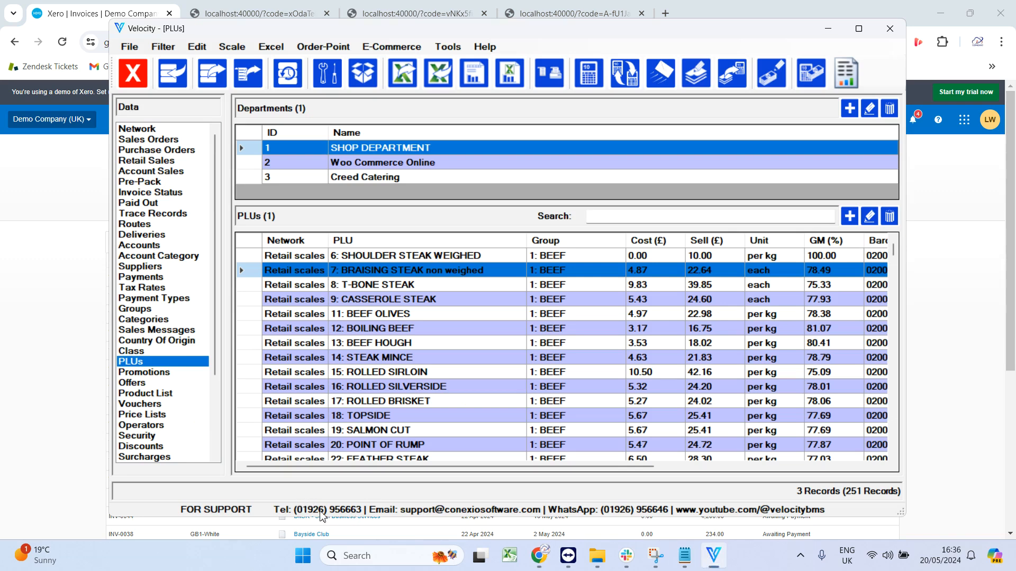